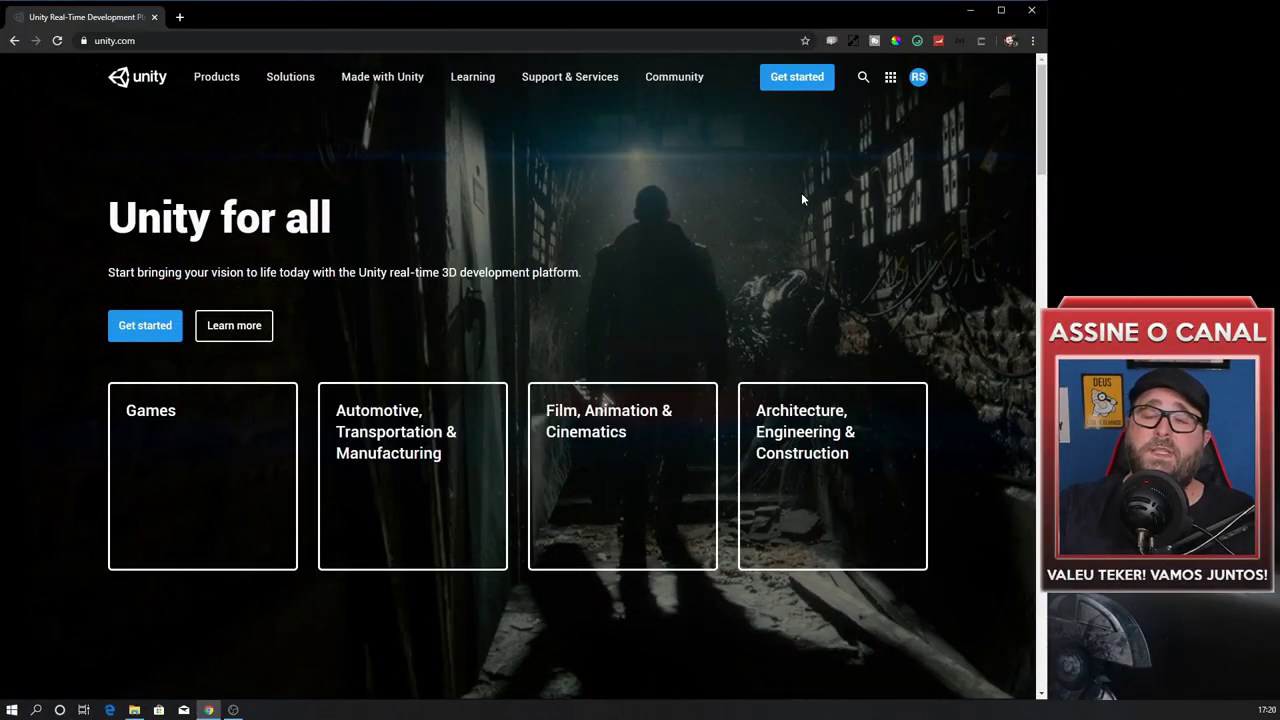
Step: Scroll the unity.com homepage down to the footer's Download, Resources and About Unity links
scroll(803, 195, down, 4)
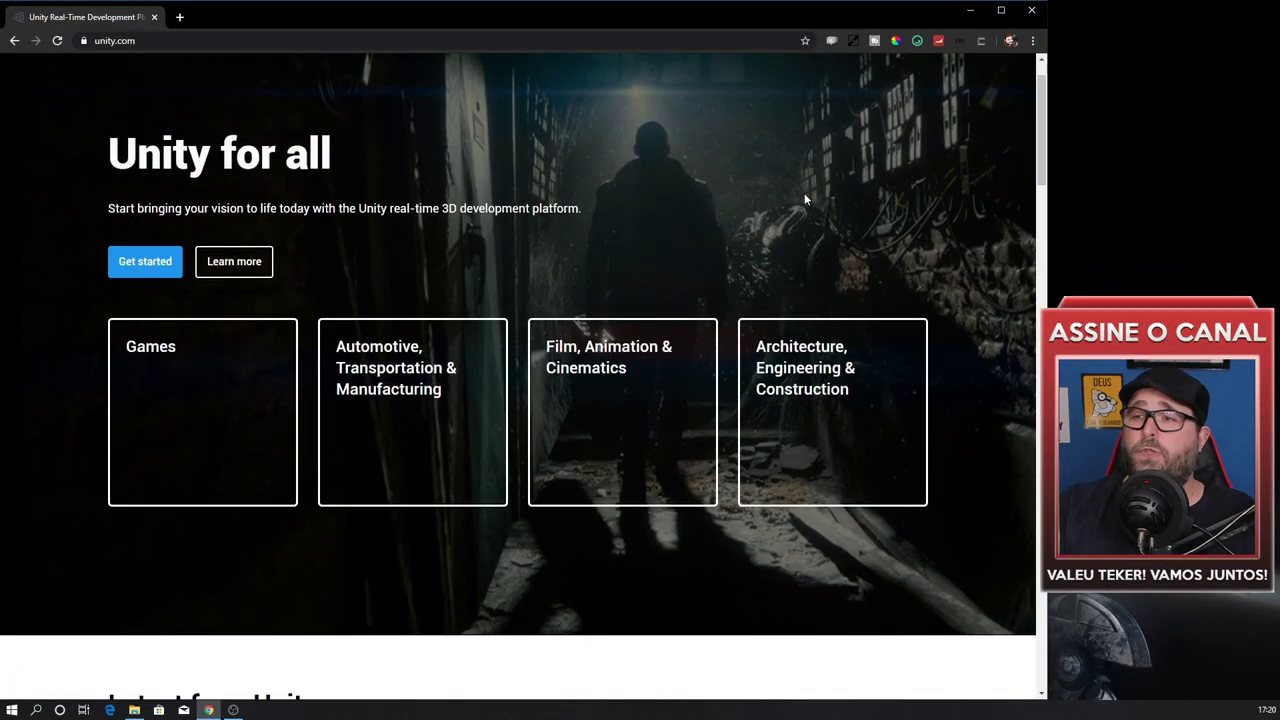
scroll(805, 200, down, 3)
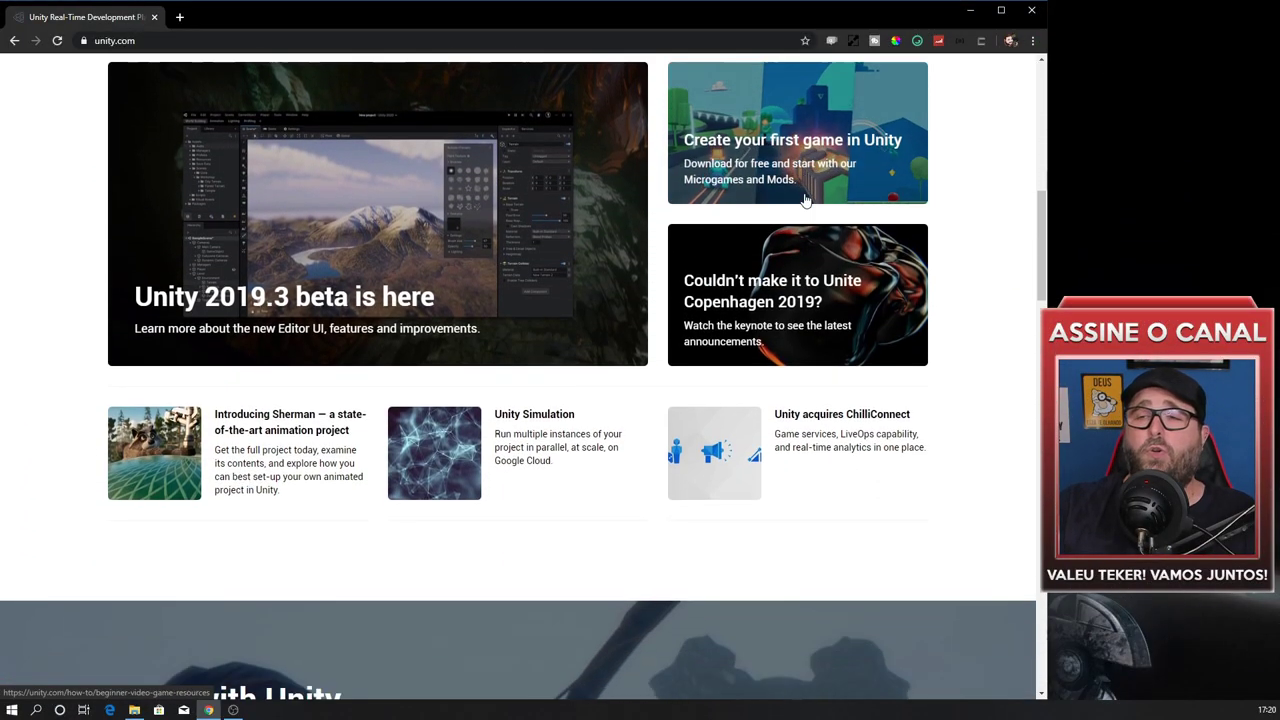
scroll(805, 200, down, 3)
scroll(805, 200, down, 2)
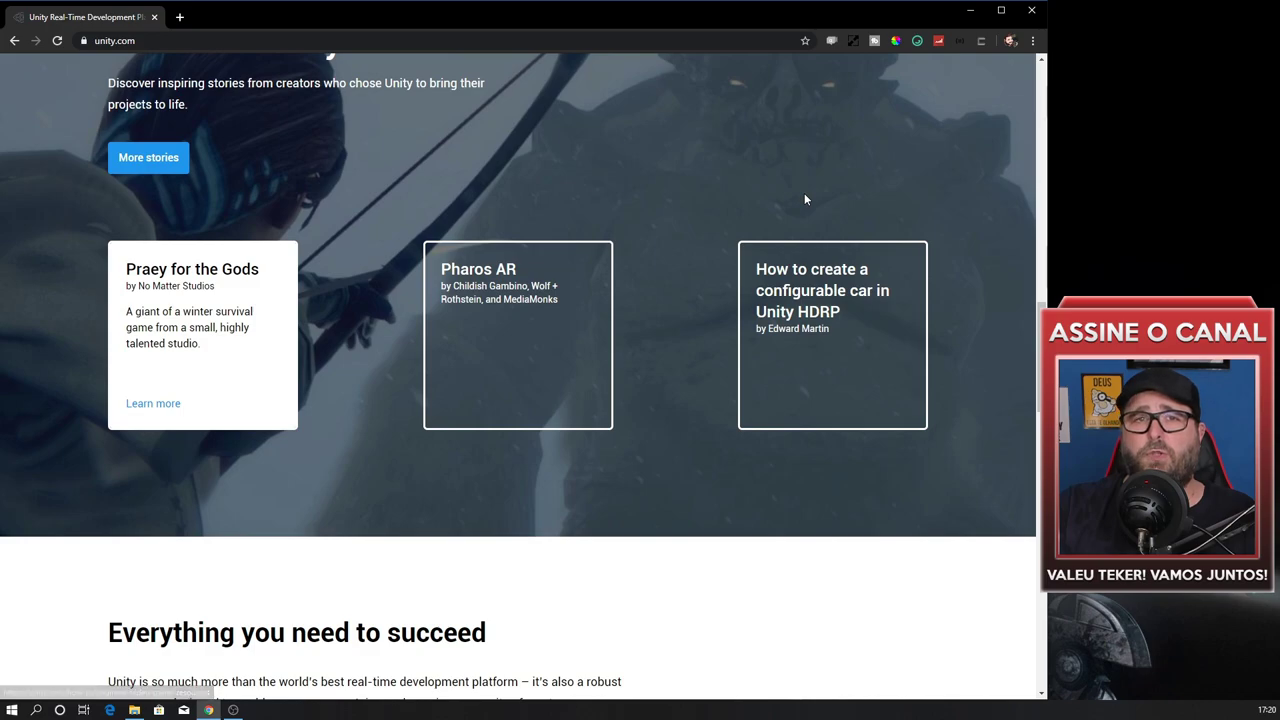
scroll(805, 200, down, 4)
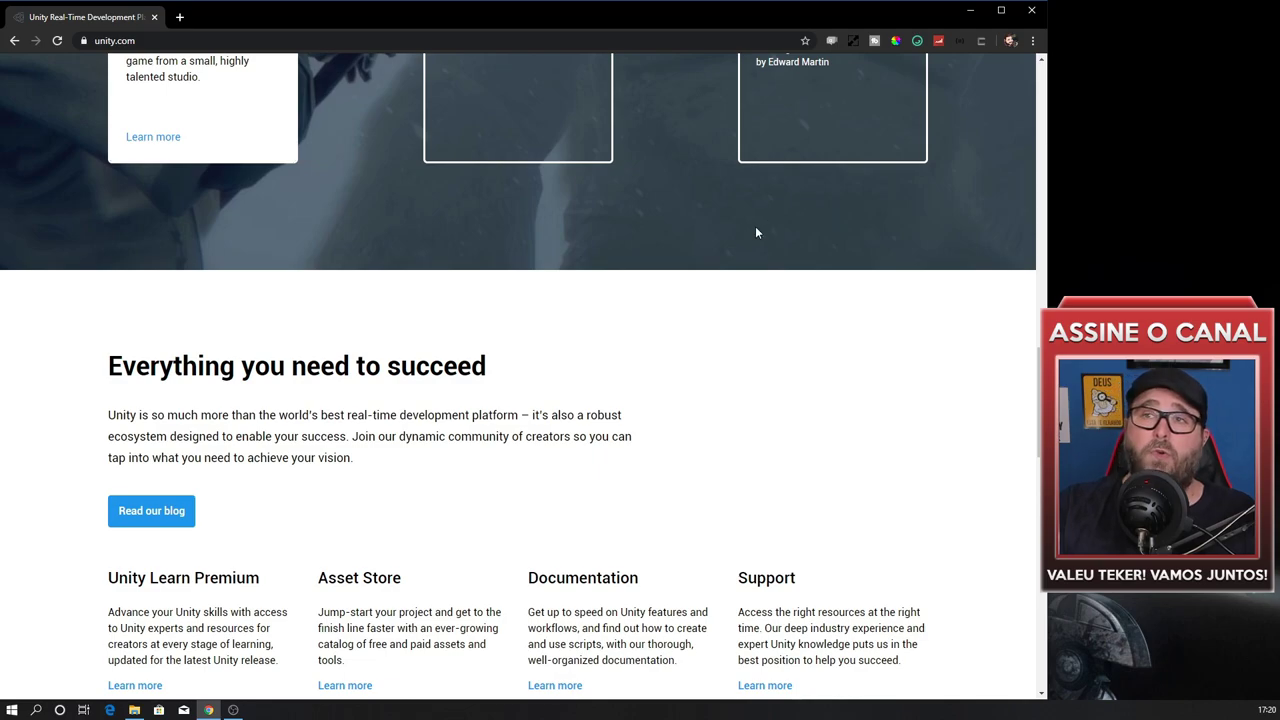
scroll(755, 228, down, 4)
scroll(513, 135, down, 2)
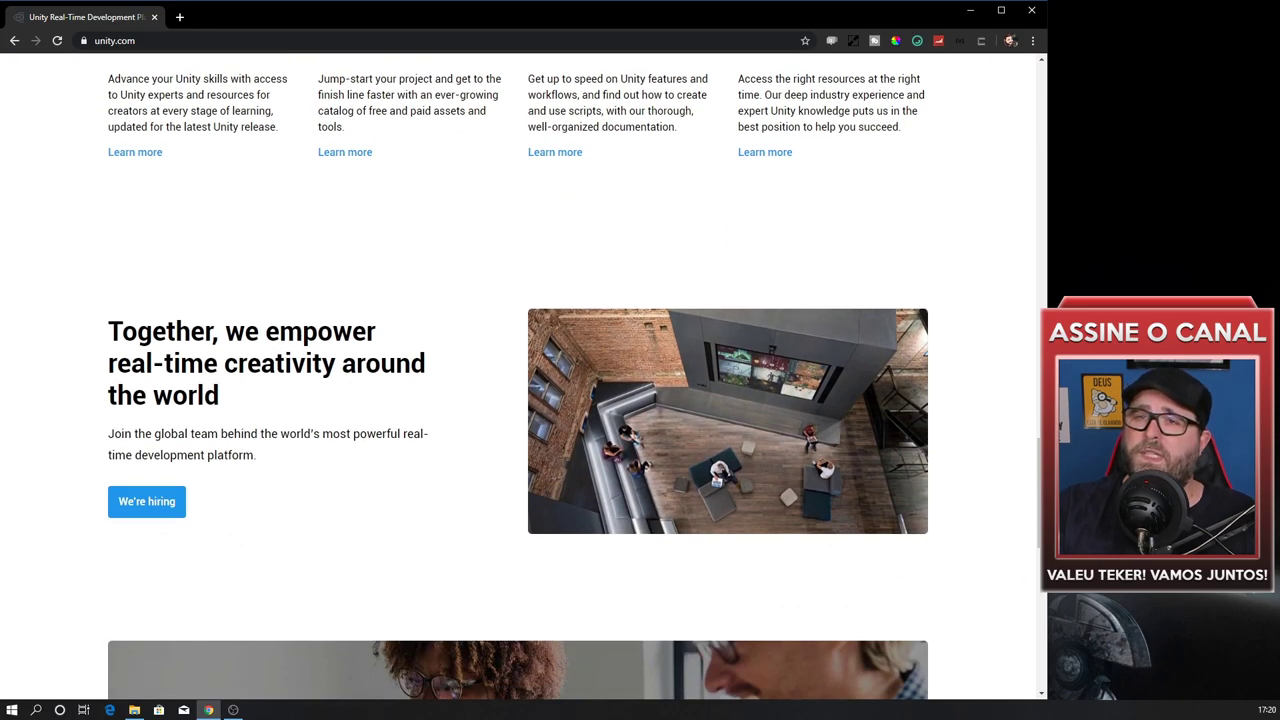
scroll(374, 261, down, 3)
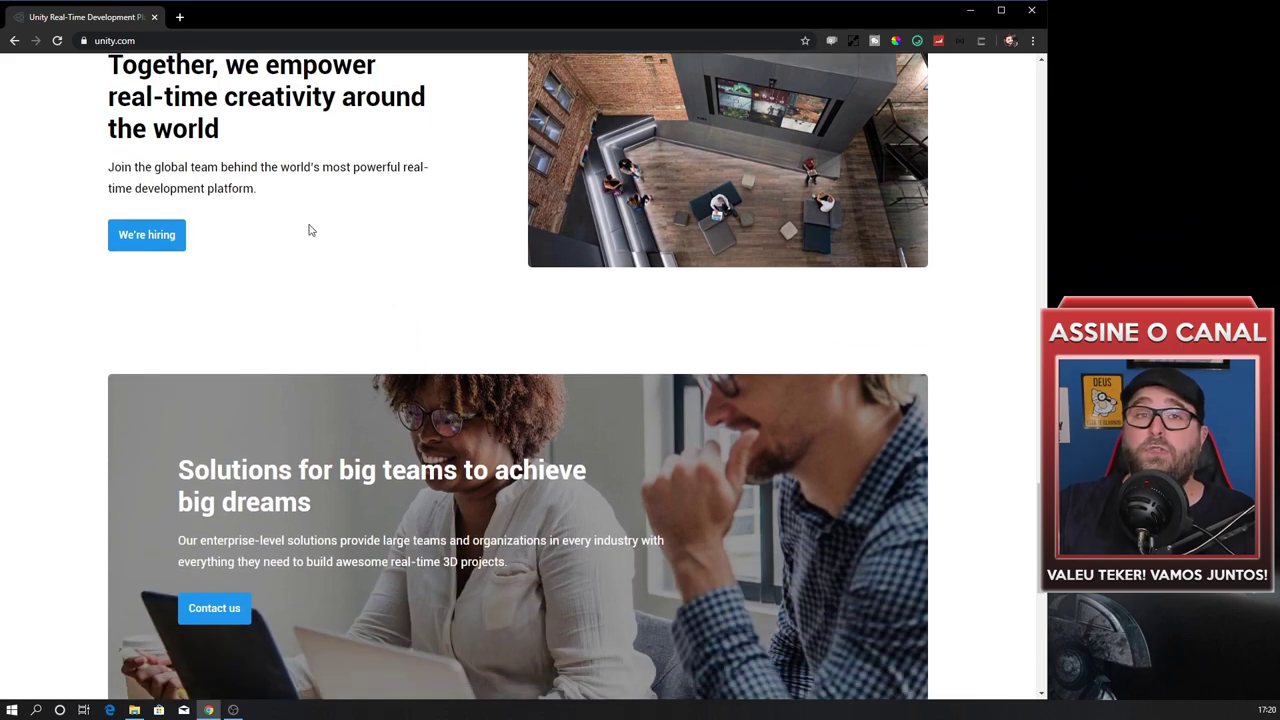
scroll(317, 218, down, 3)
scroll(322, 218, down, 2)
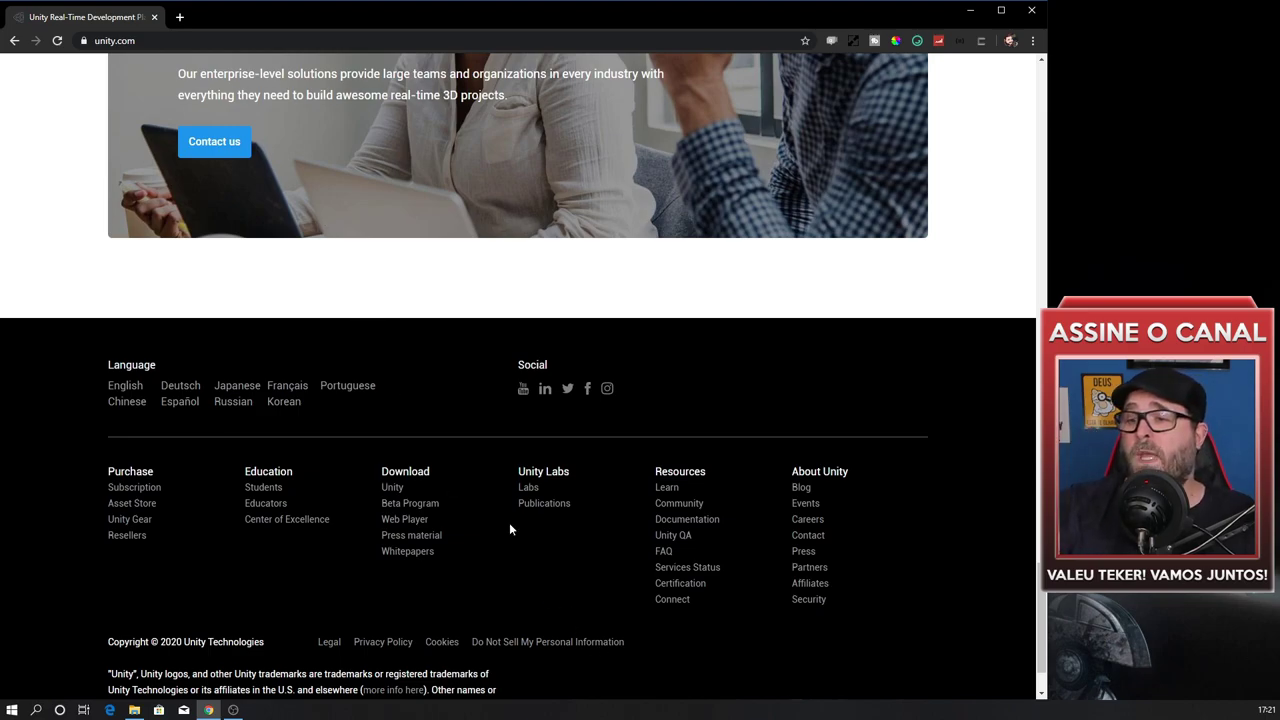
Step: Download UnityHubSetup.exe from the Unity 2019.2.17 download page into Downloads and run it
click(394, 490)
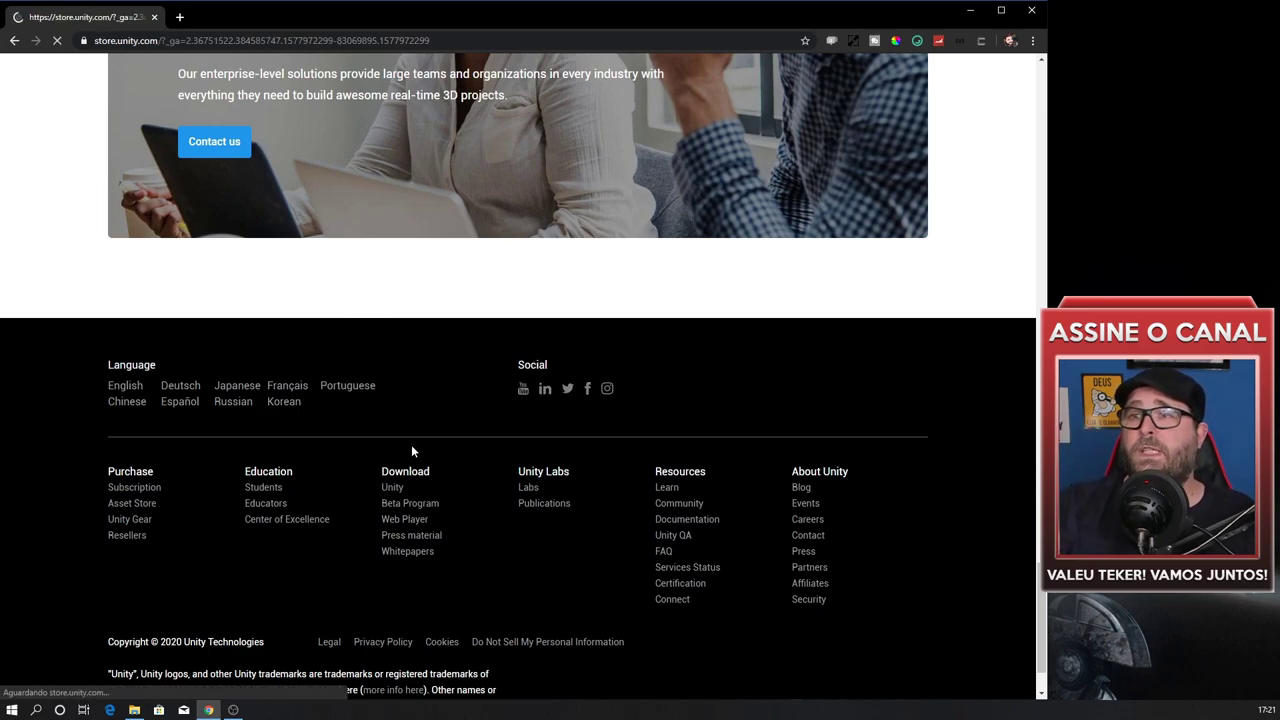
scroll(411, 449, down, 15)
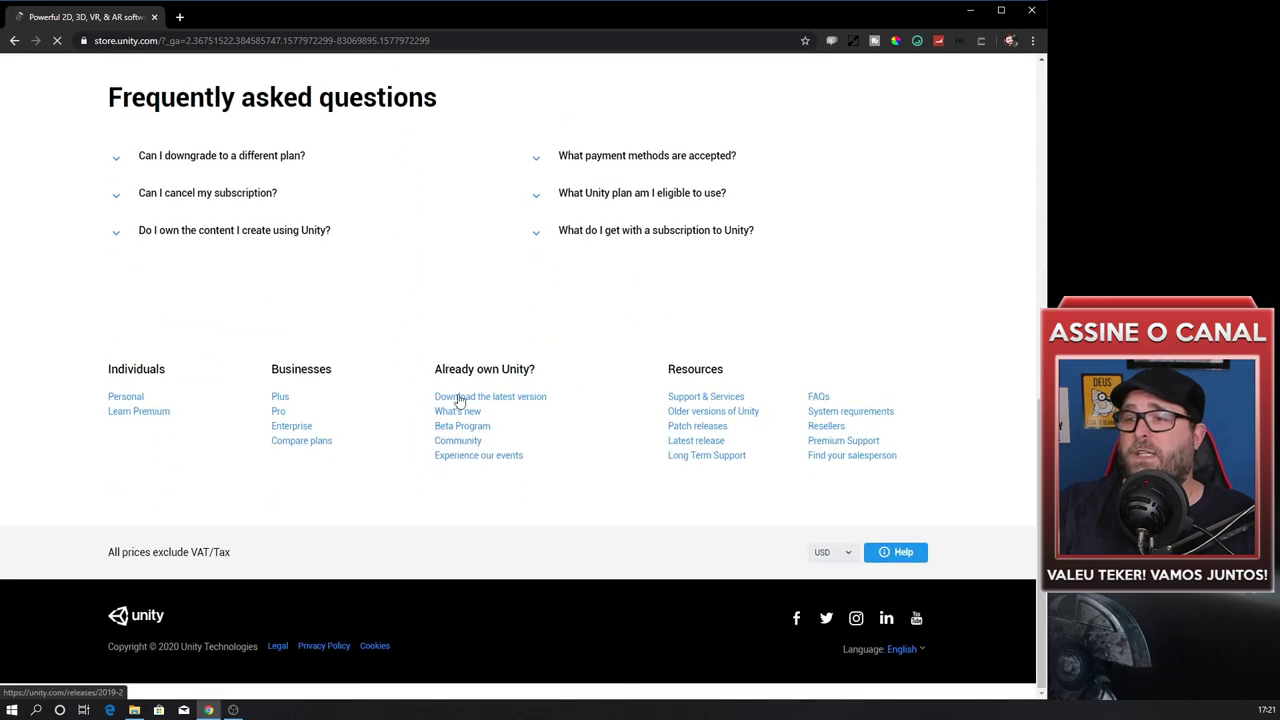
click(492, 398)
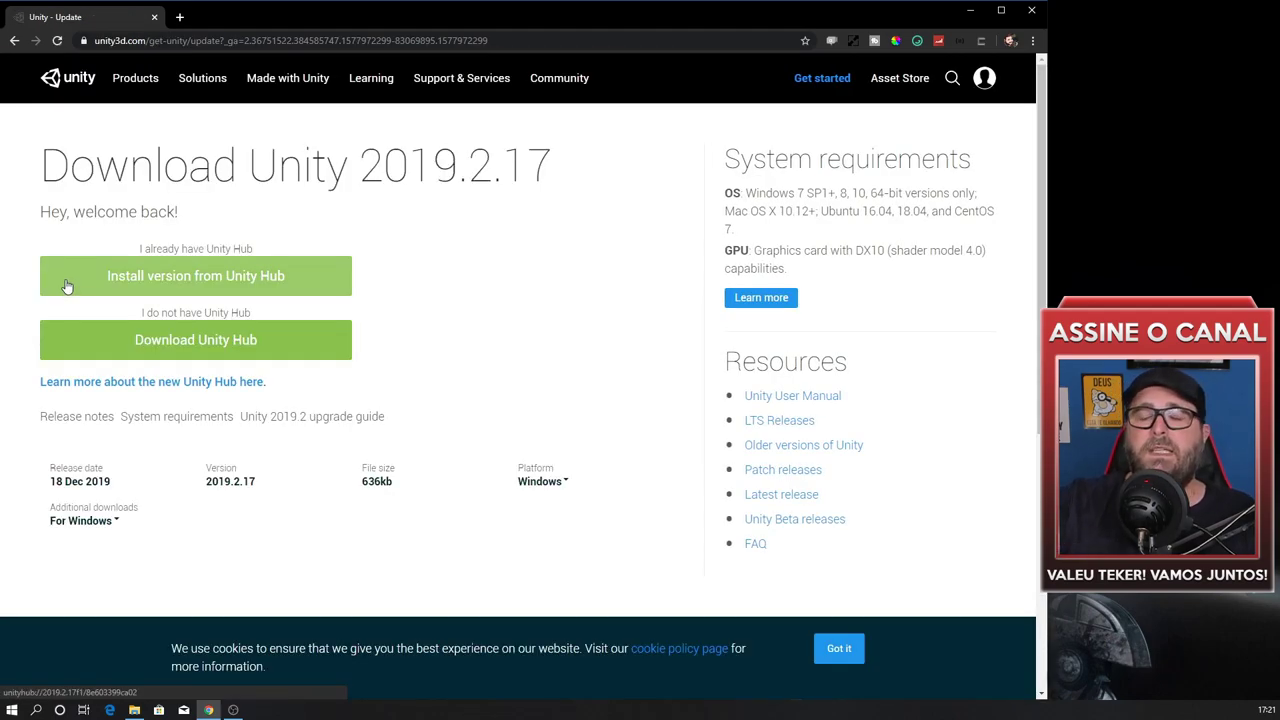
click(217, 349)
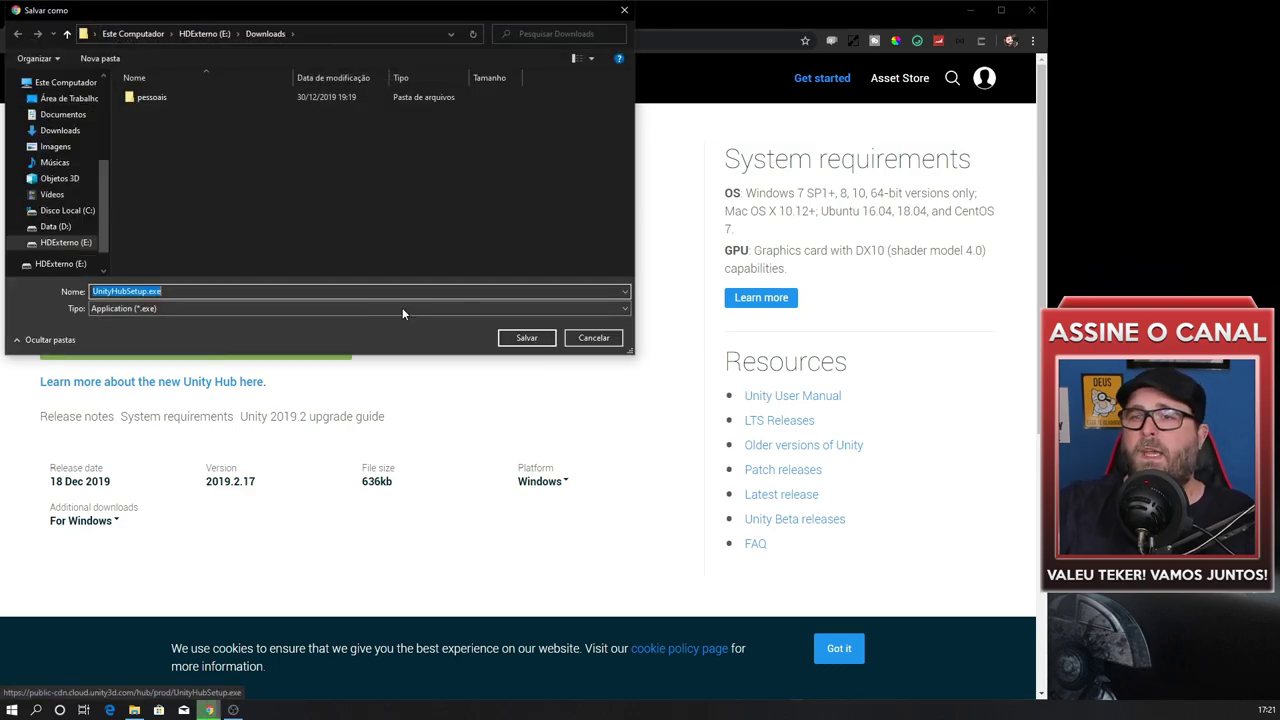
click(527, 337)
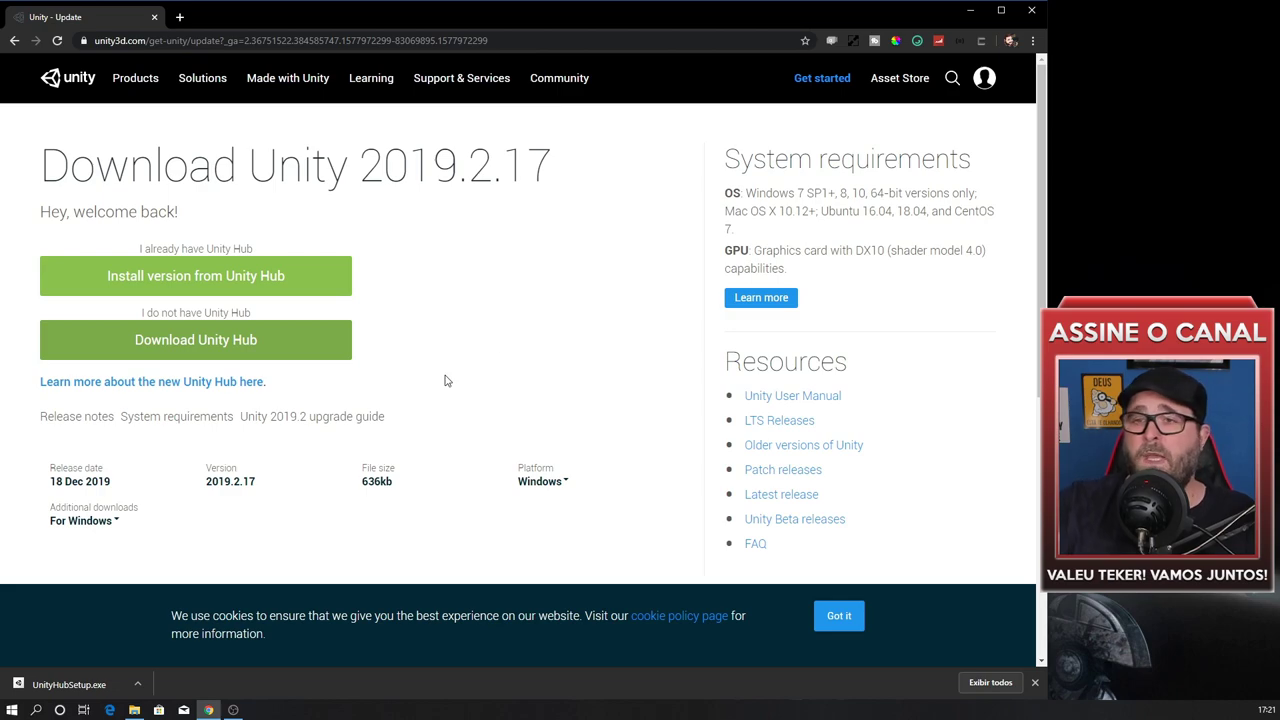
click(99, 680)
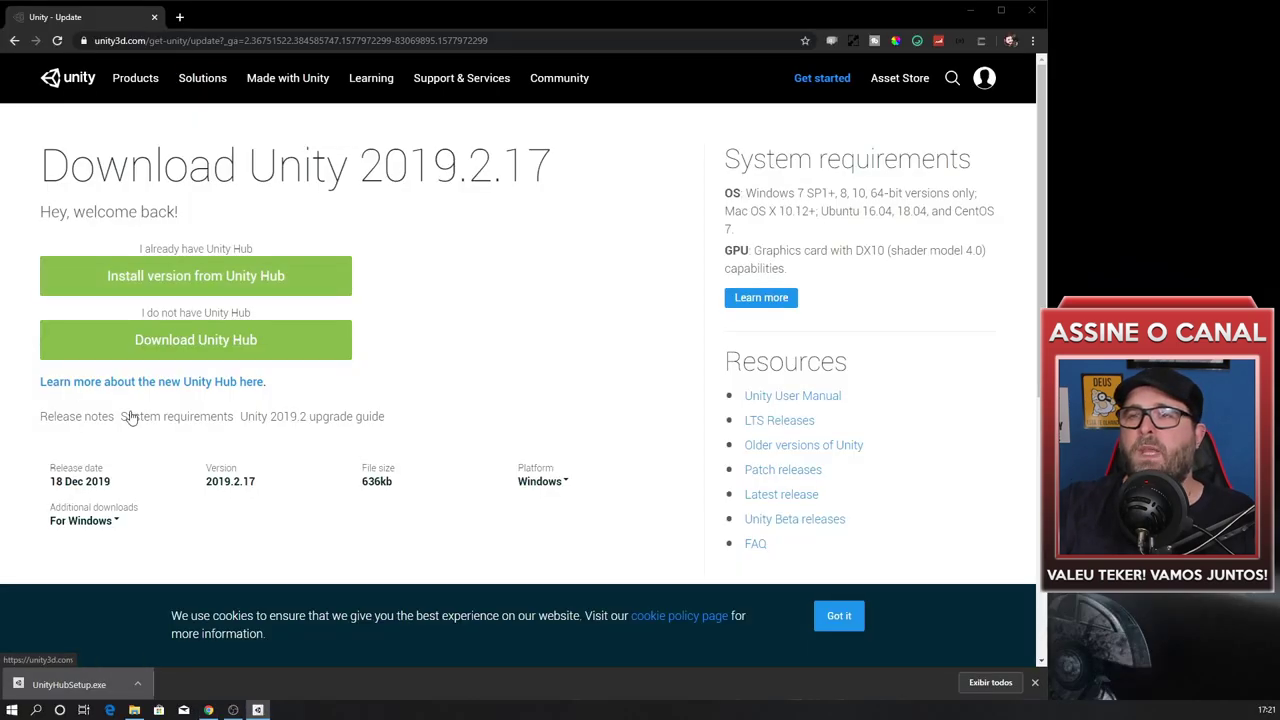
drag(295, 236, 268, 181)
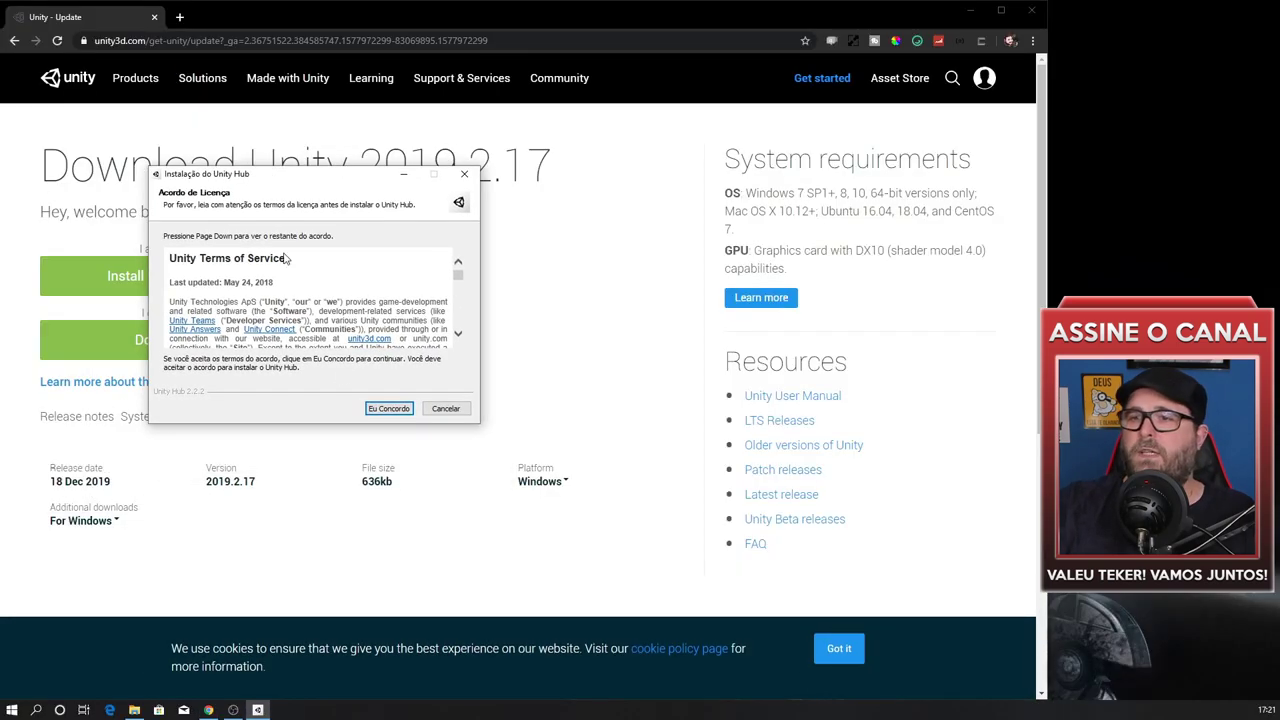
Step: Accept the licence and install Unity Hub into C:\Program Files\Unity Hub, launching it afterwards
click(969, 10)
click(926, 101)
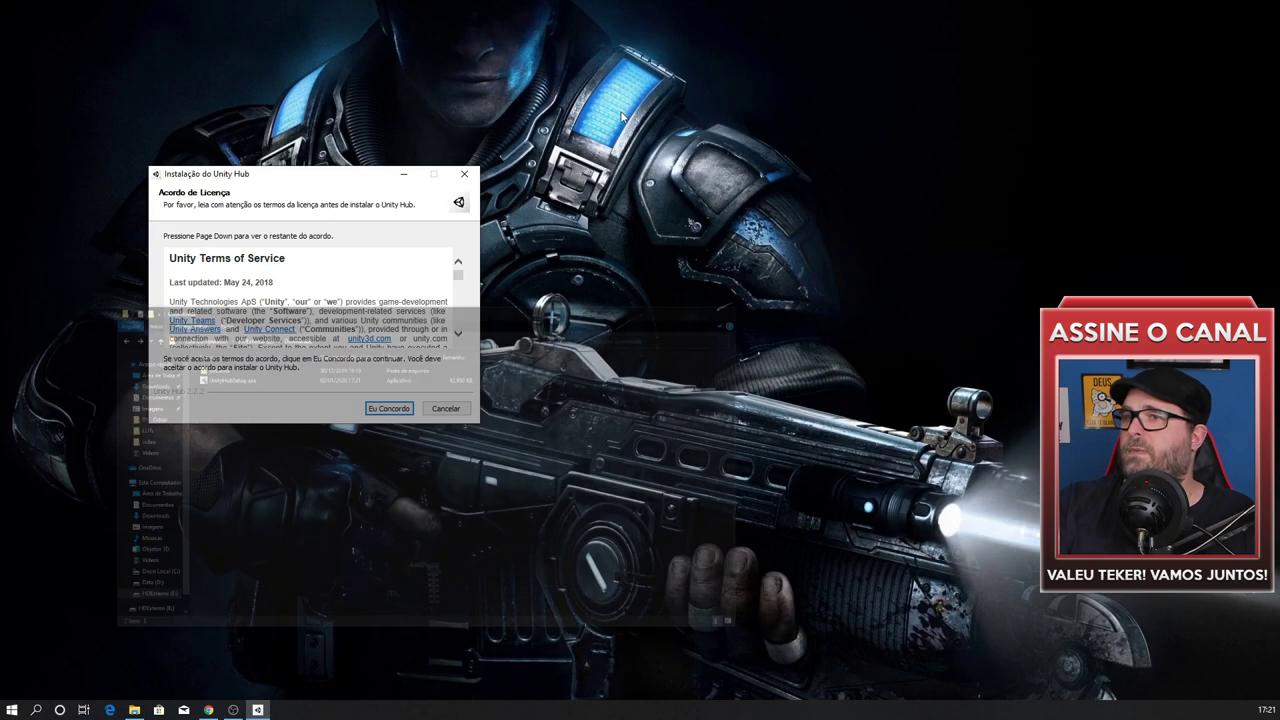
click(389, 409)
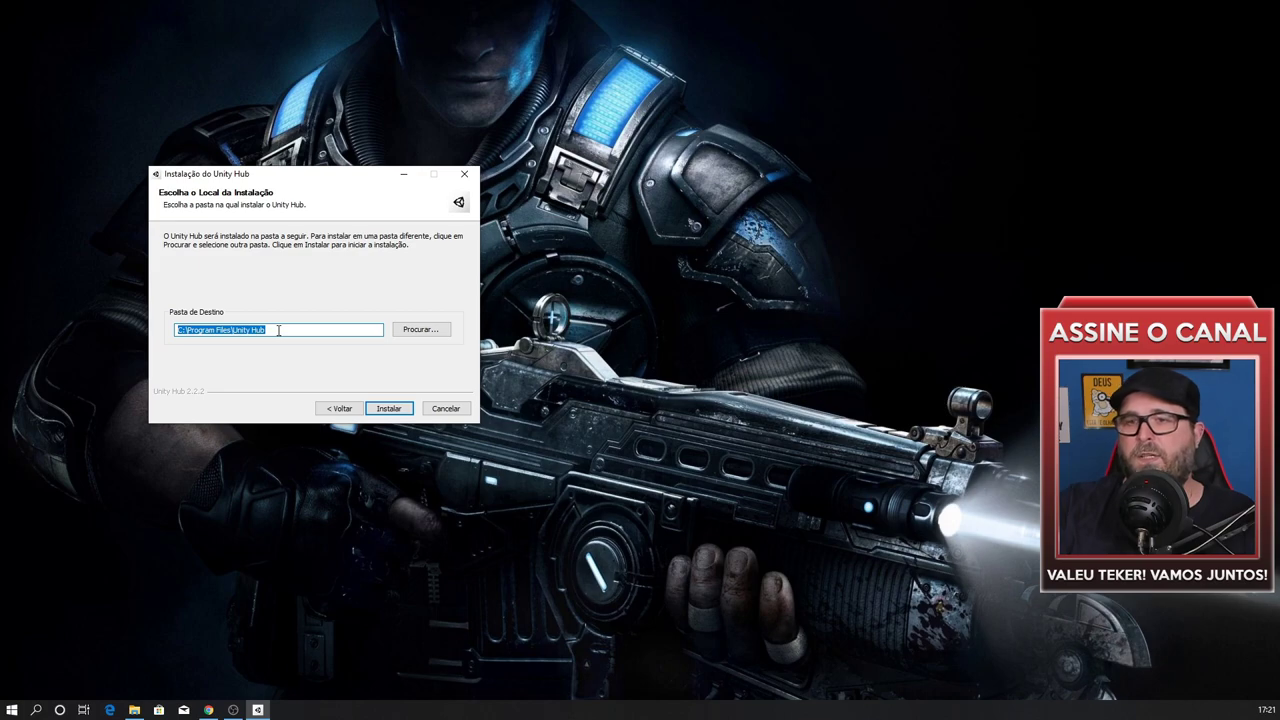
click(385, 413)
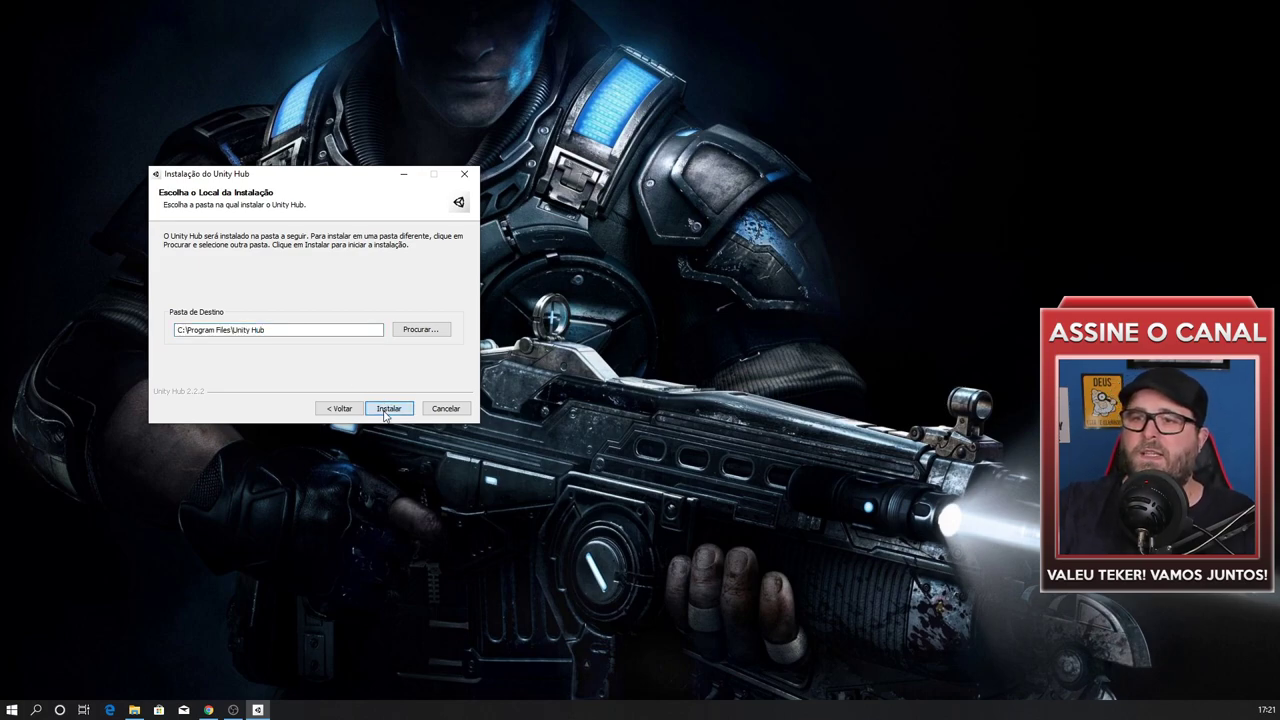
click(385, 413)
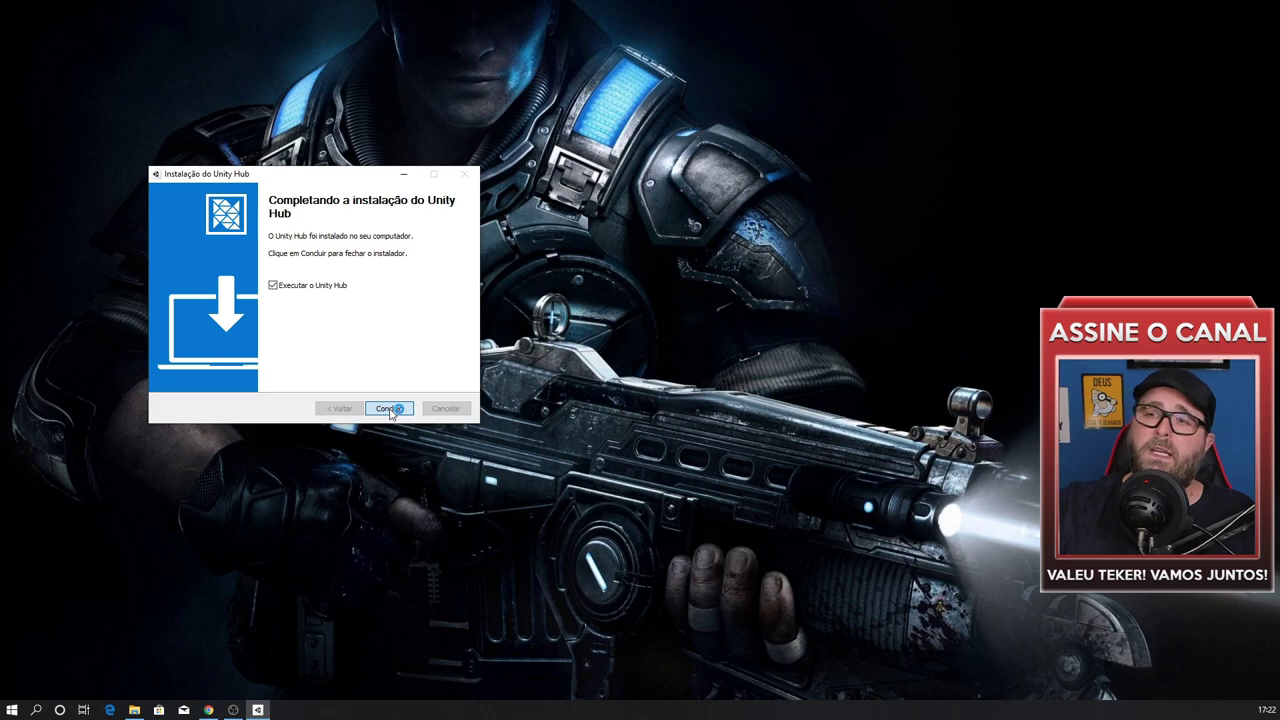
click(390, 410)
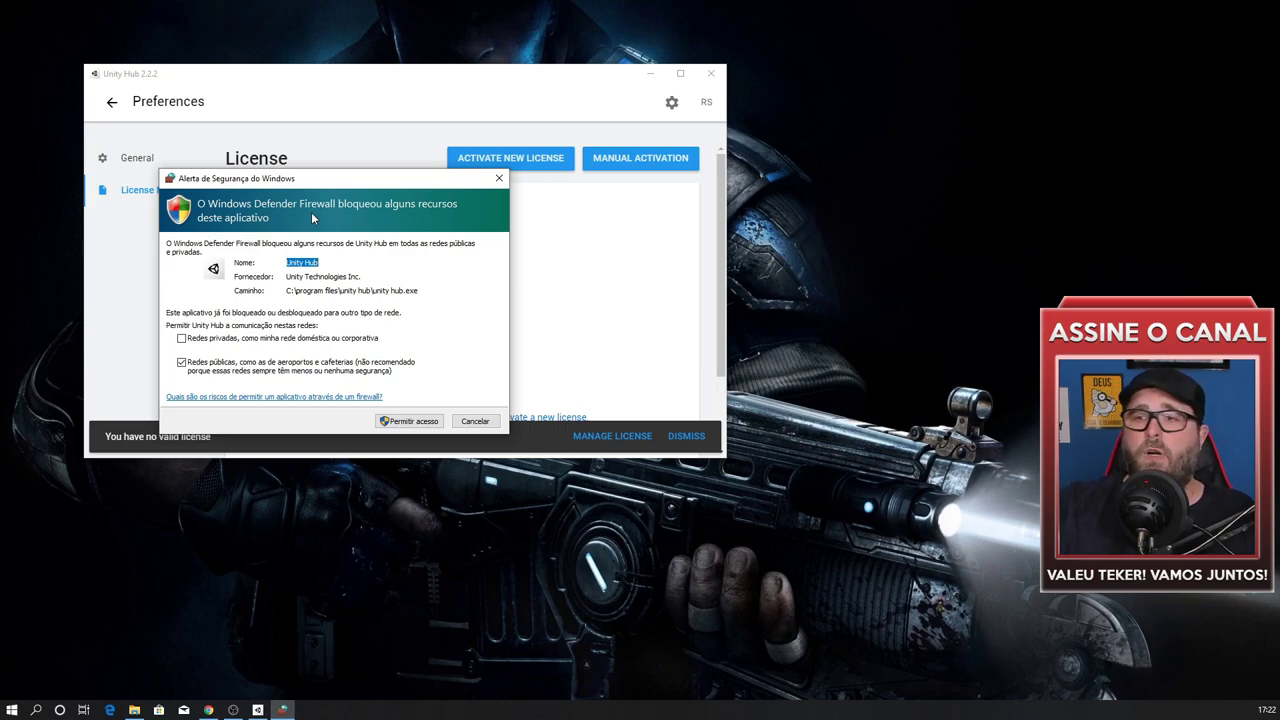
Step: Allow Unity Hub through Windows Defender Firewall, sign in with a Unity ID, then return to Projects
click(407, 422)
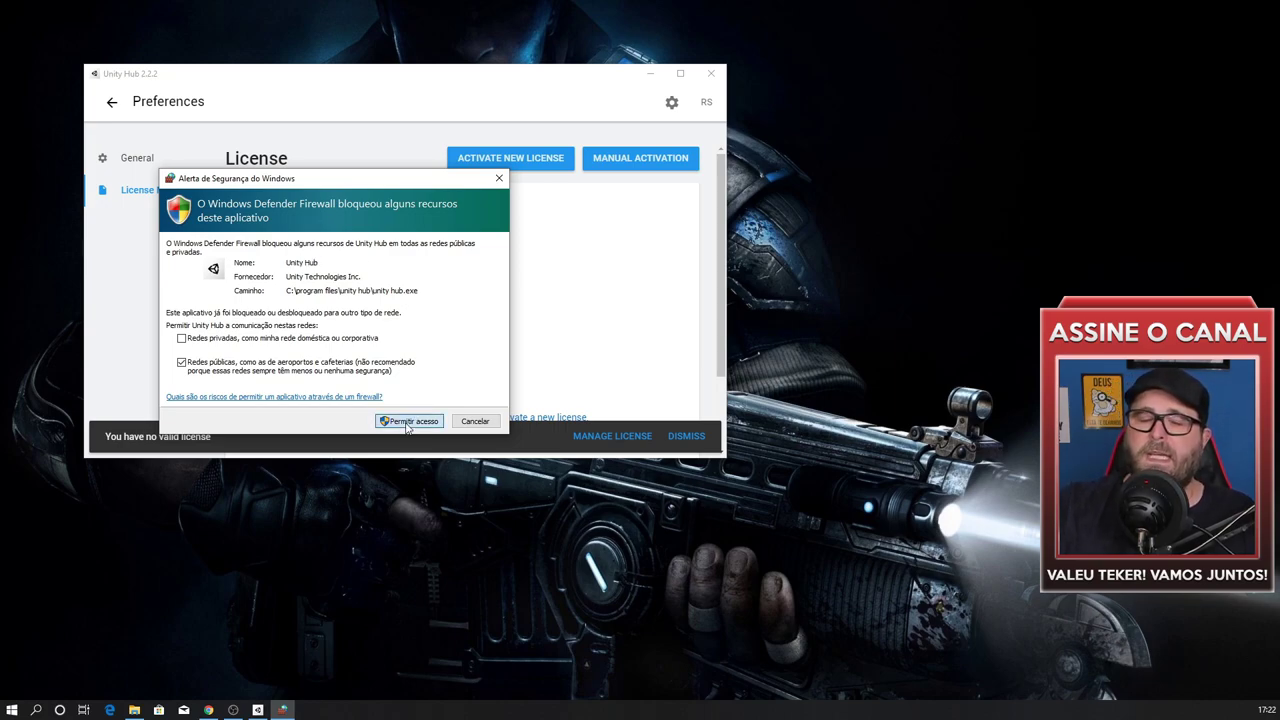
click(407, 422)
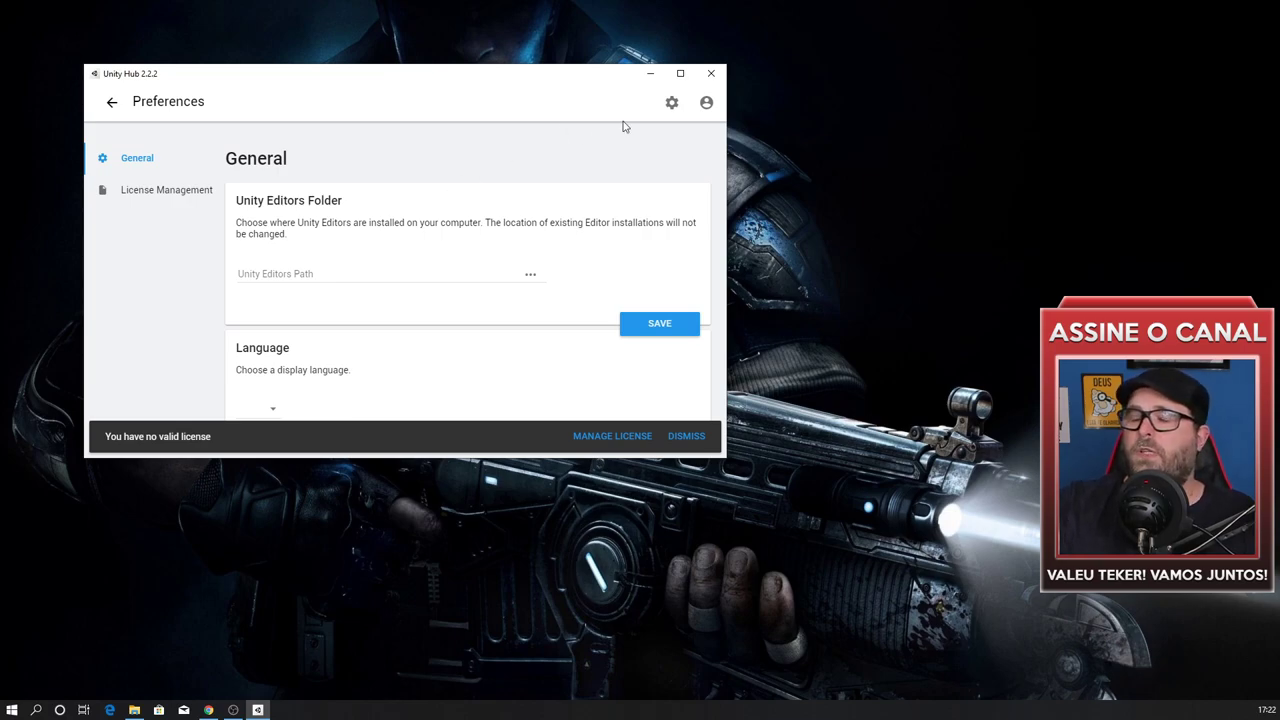
click(706, 106)
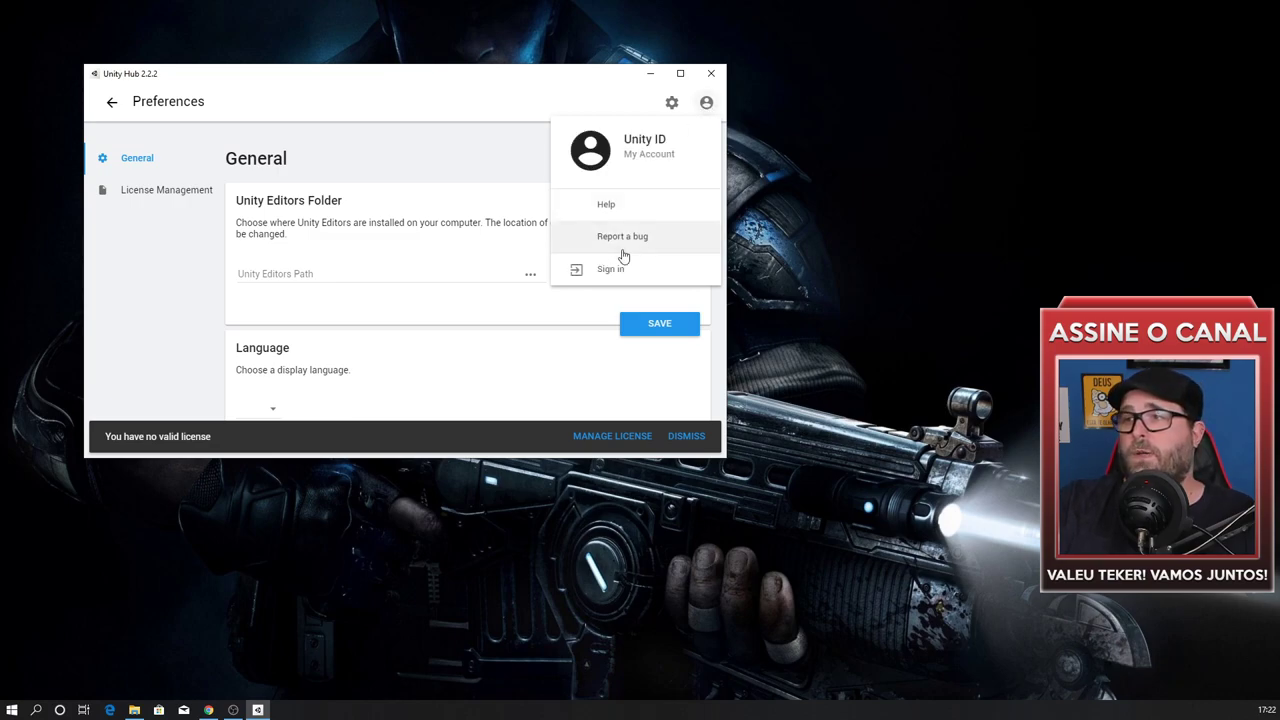
click(622, 240)
click(697, 106)
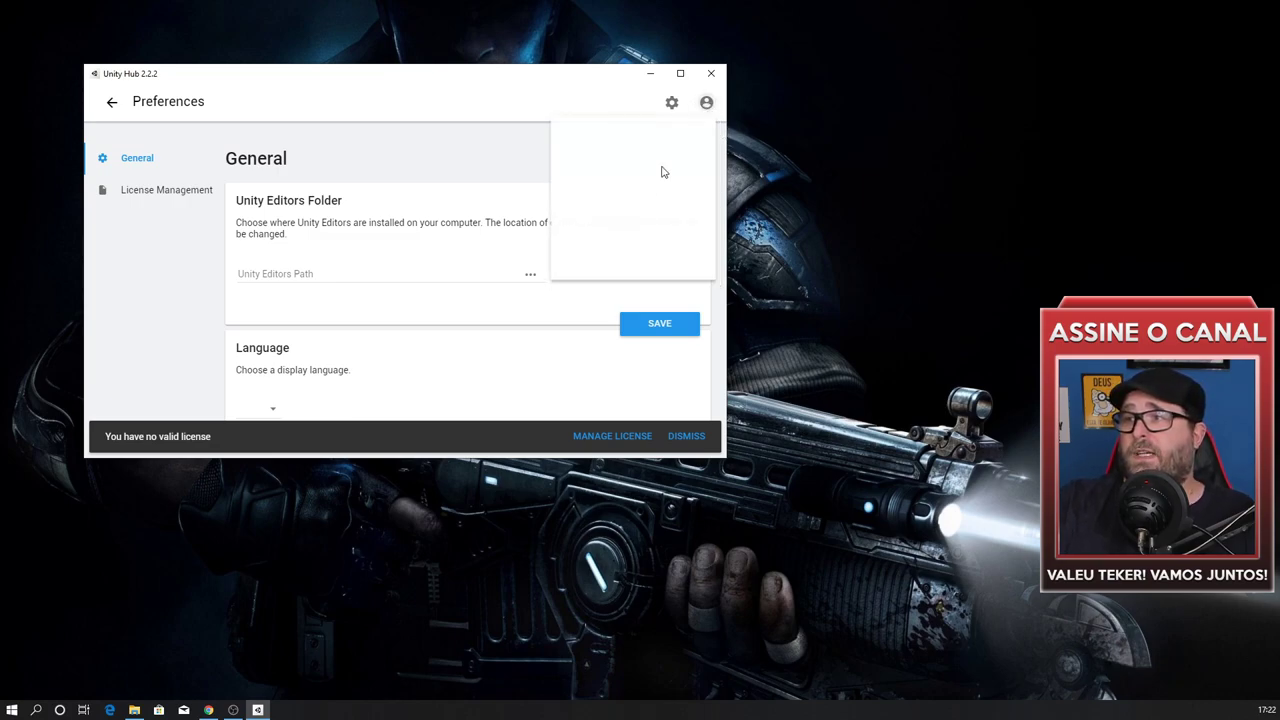
click(606, 264)
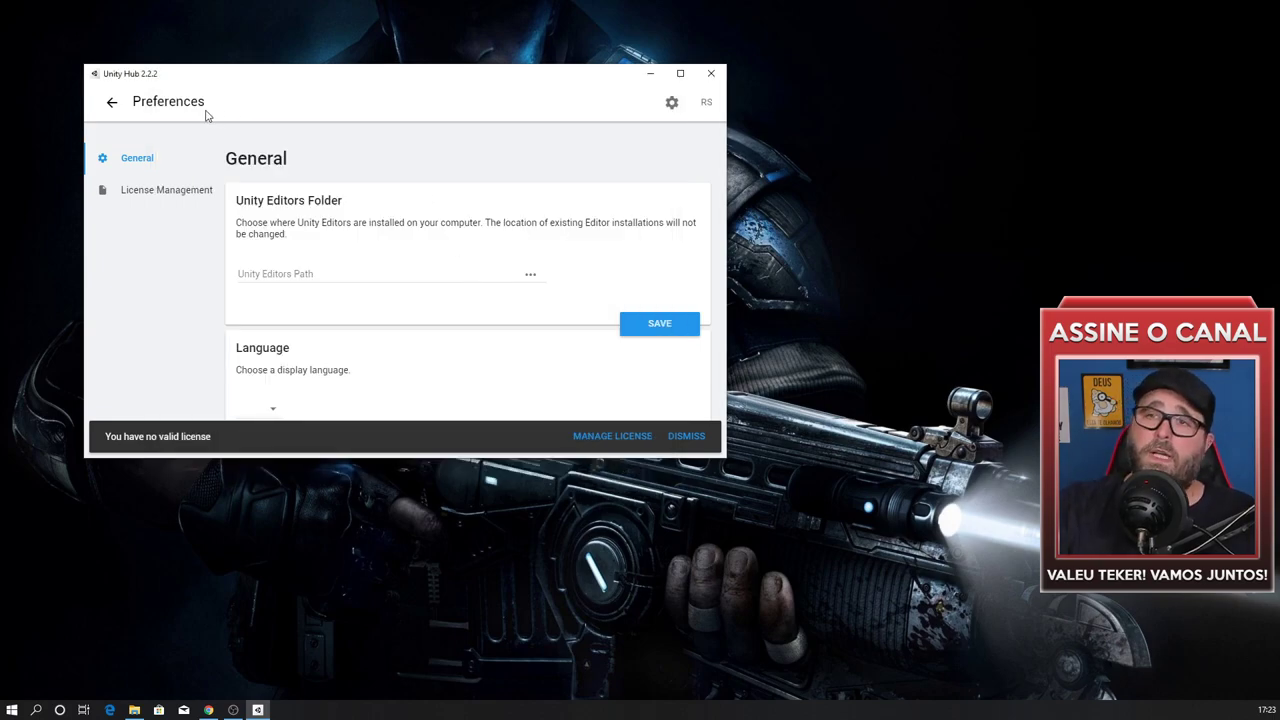
click(113, 104)
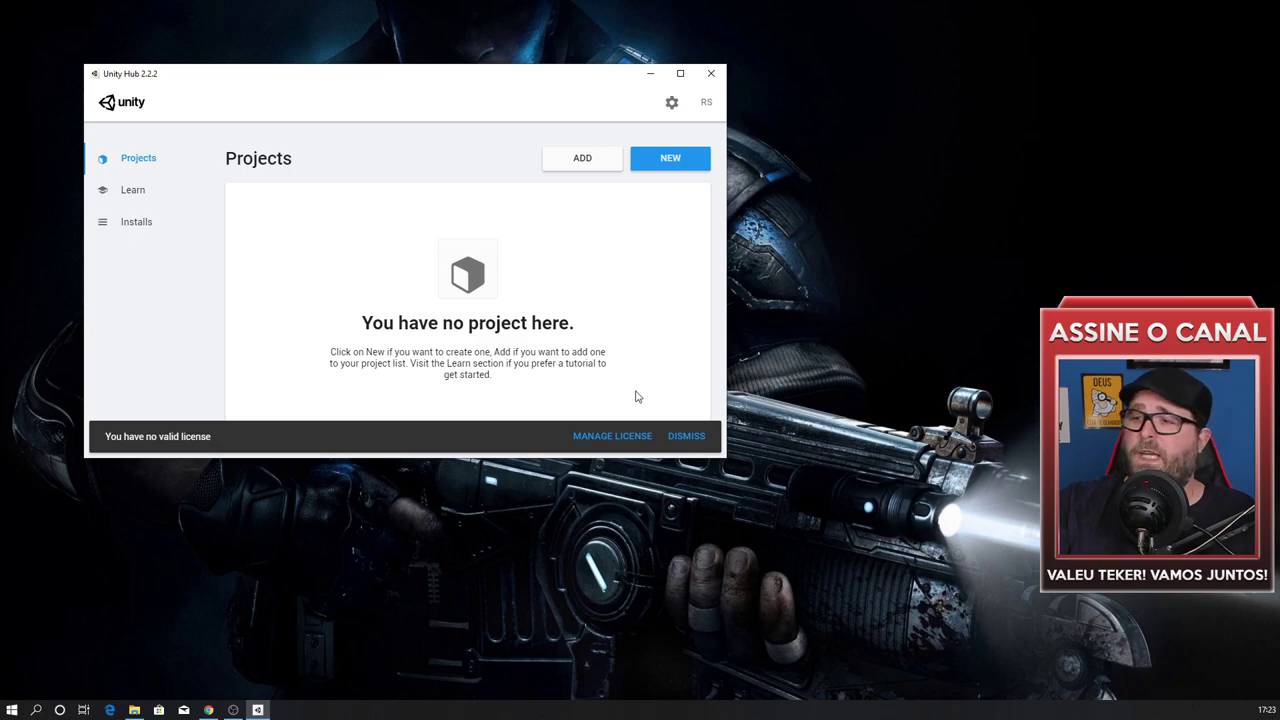
Step: Dismiss the no-license notice and open Add Unity Version on Installs with 2019.2.17f1 selected
click(688, 437)
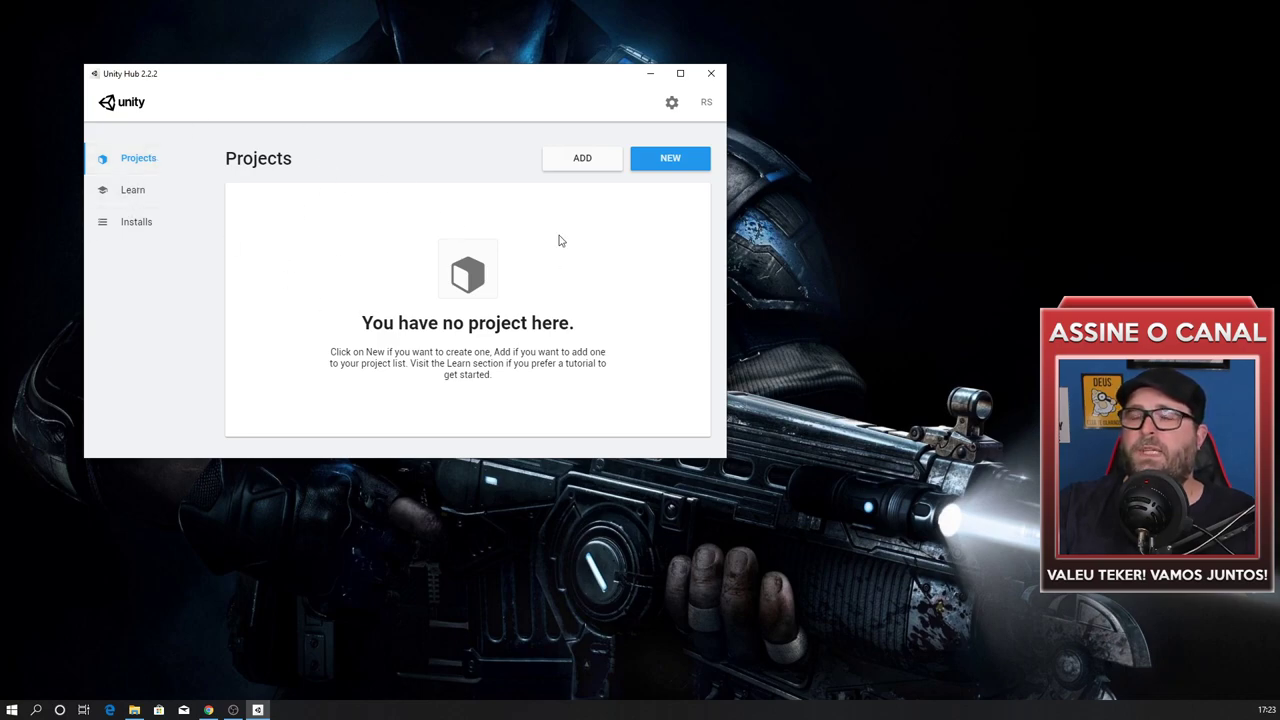
click(144, 235)
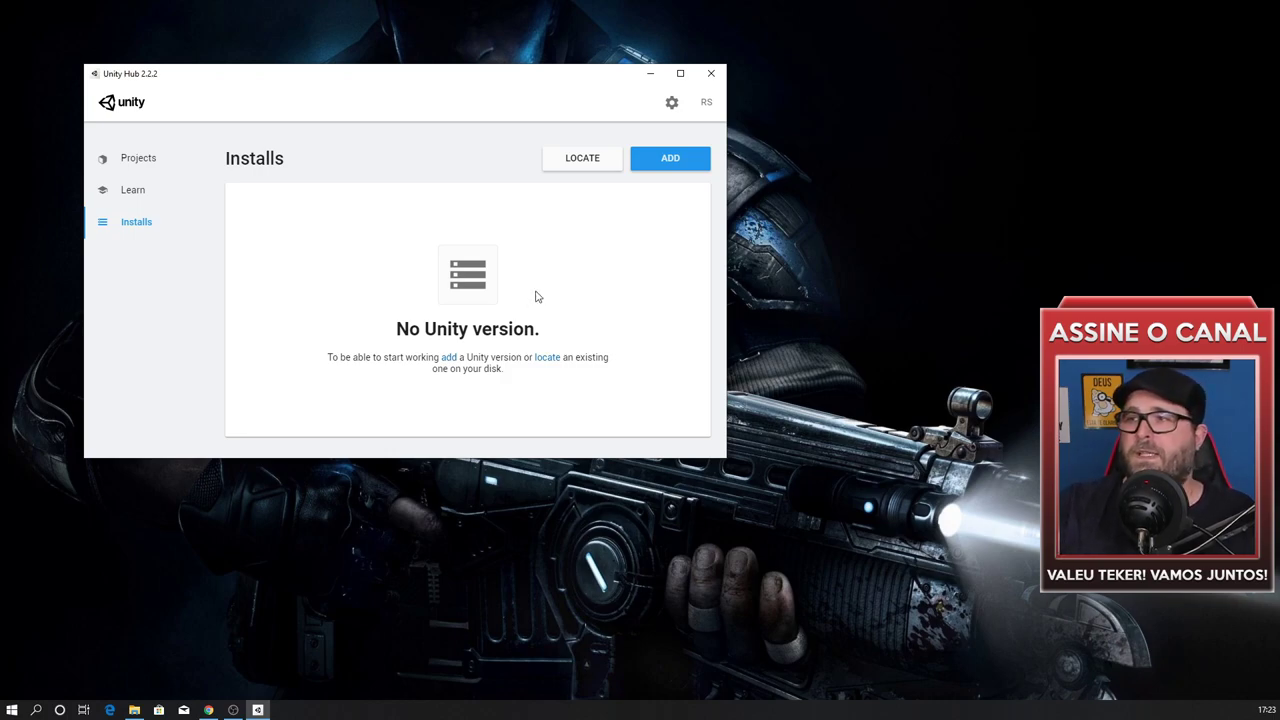
click(665, 164)
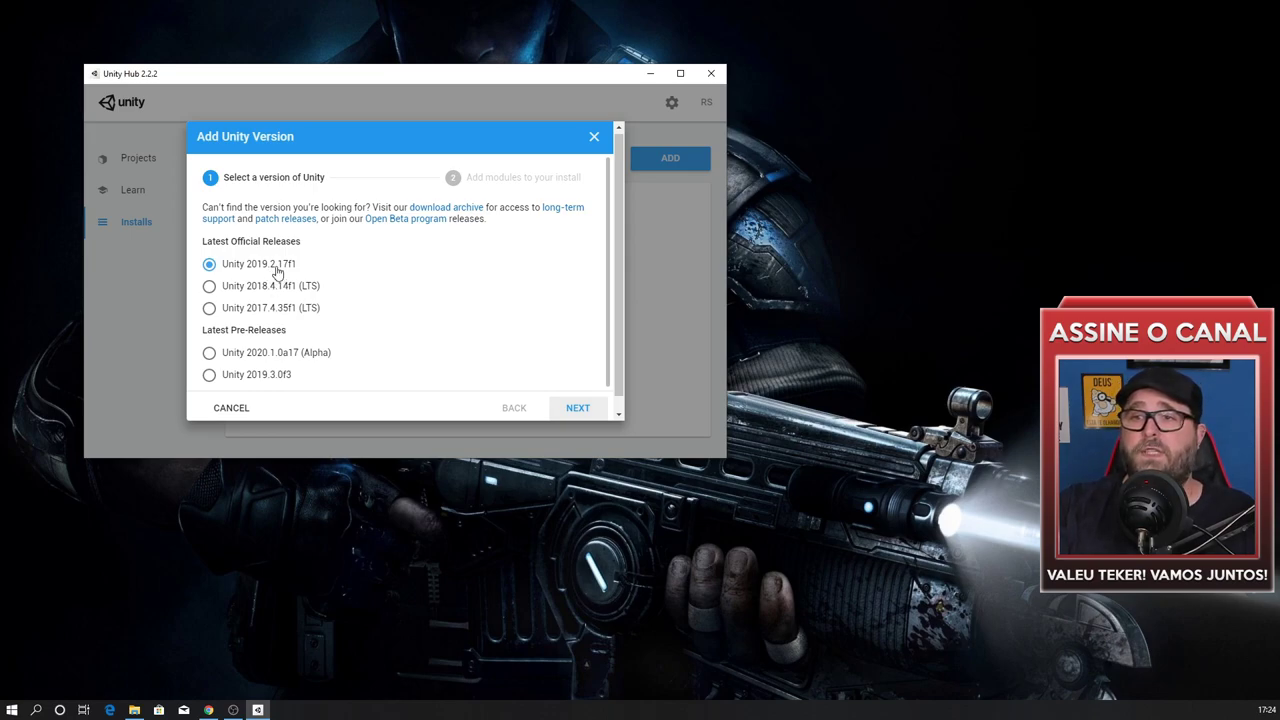
Step: Install Unity 2019.2.17f1 with Microsoft Visual Studio Community 2019 left unchecked
click(579, 408)
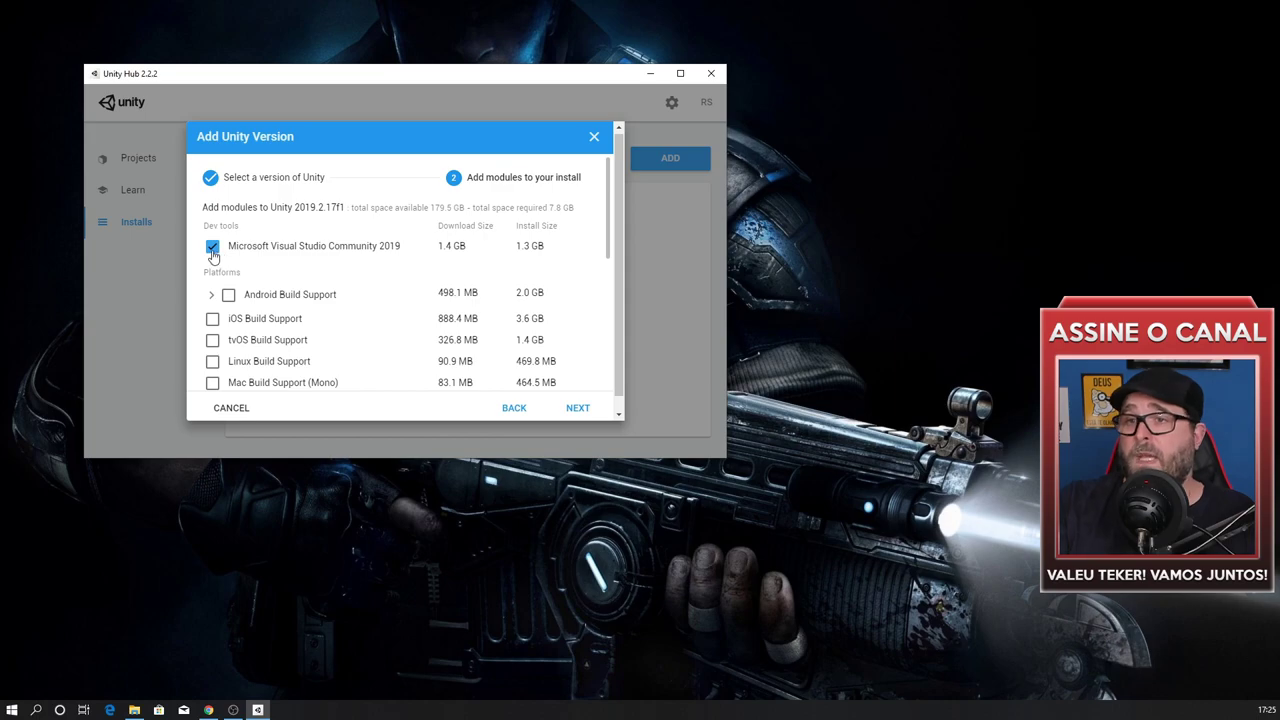
click(212, 247)
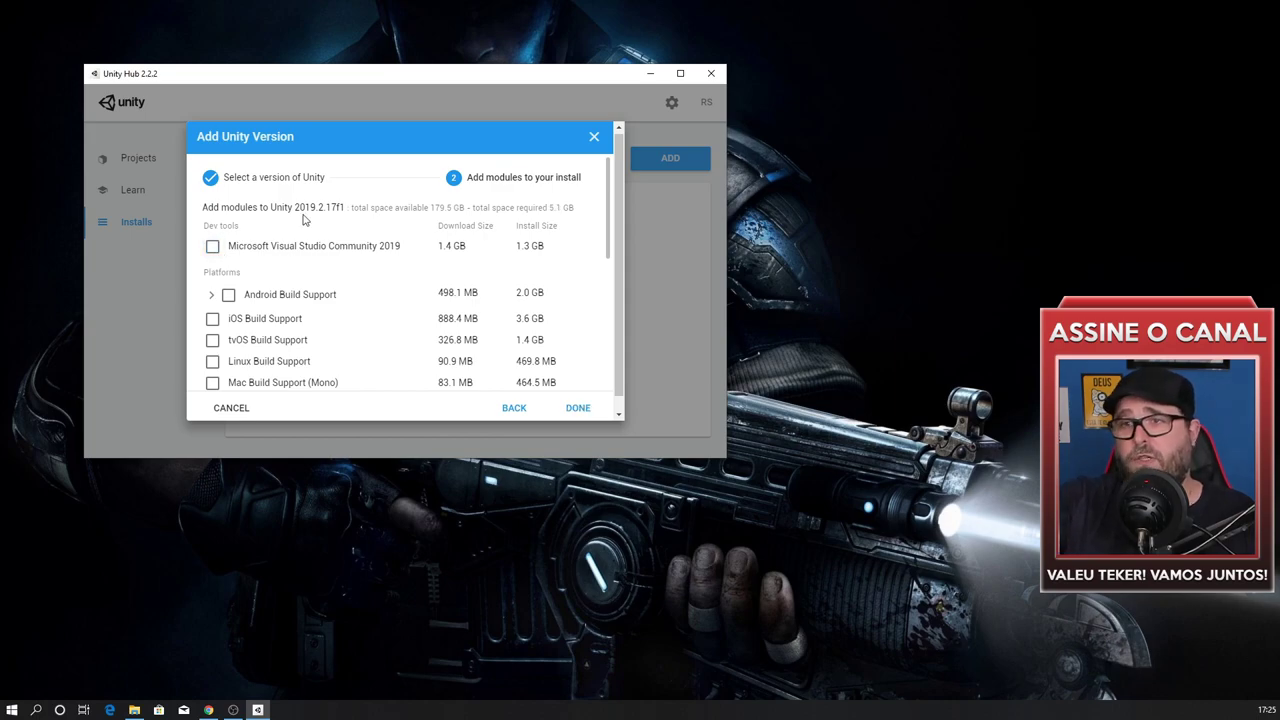
key(Return)
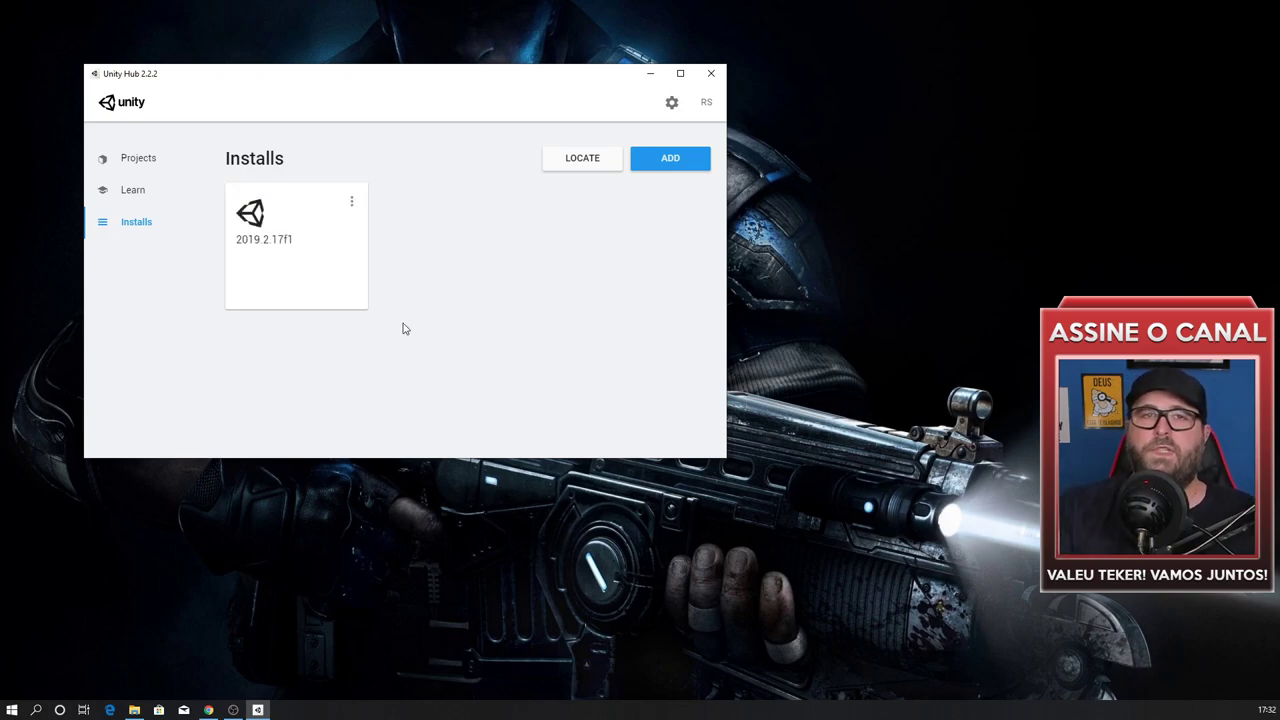
Step: Activate a Unity Personal license declaring under $100,000 revenue, then go back to Projects
click(672, 104)
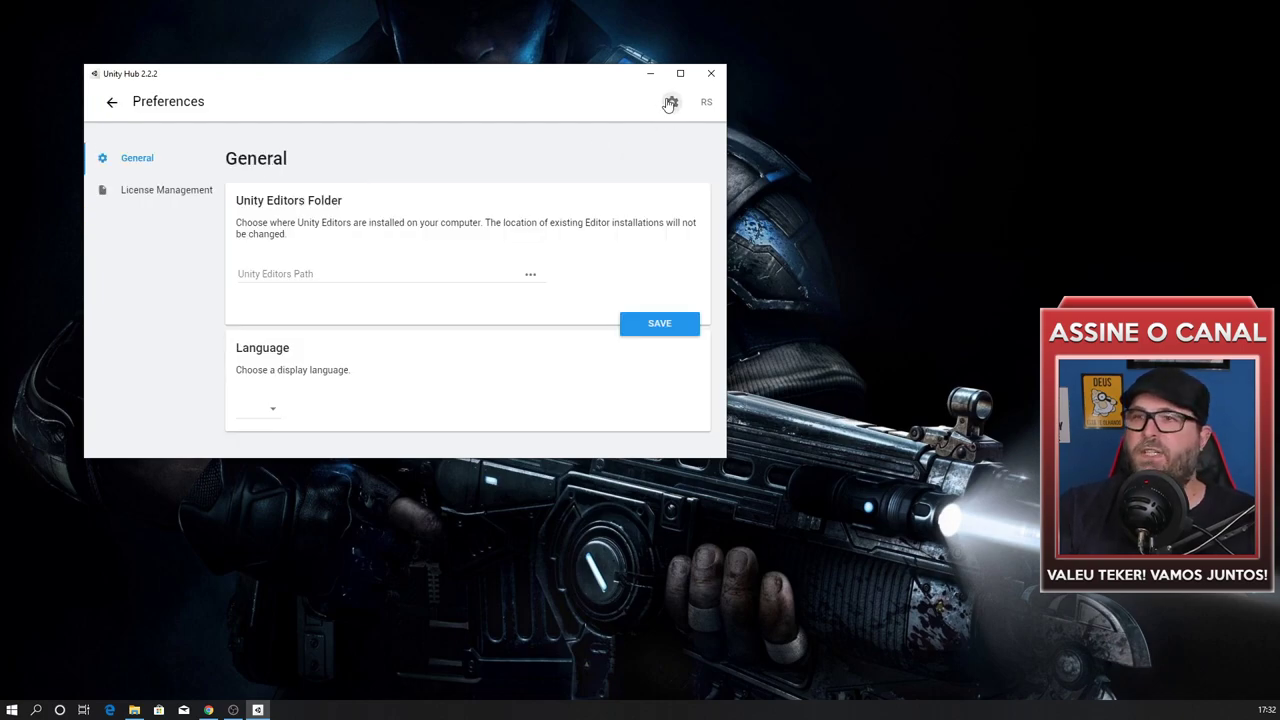
click(151, 193)
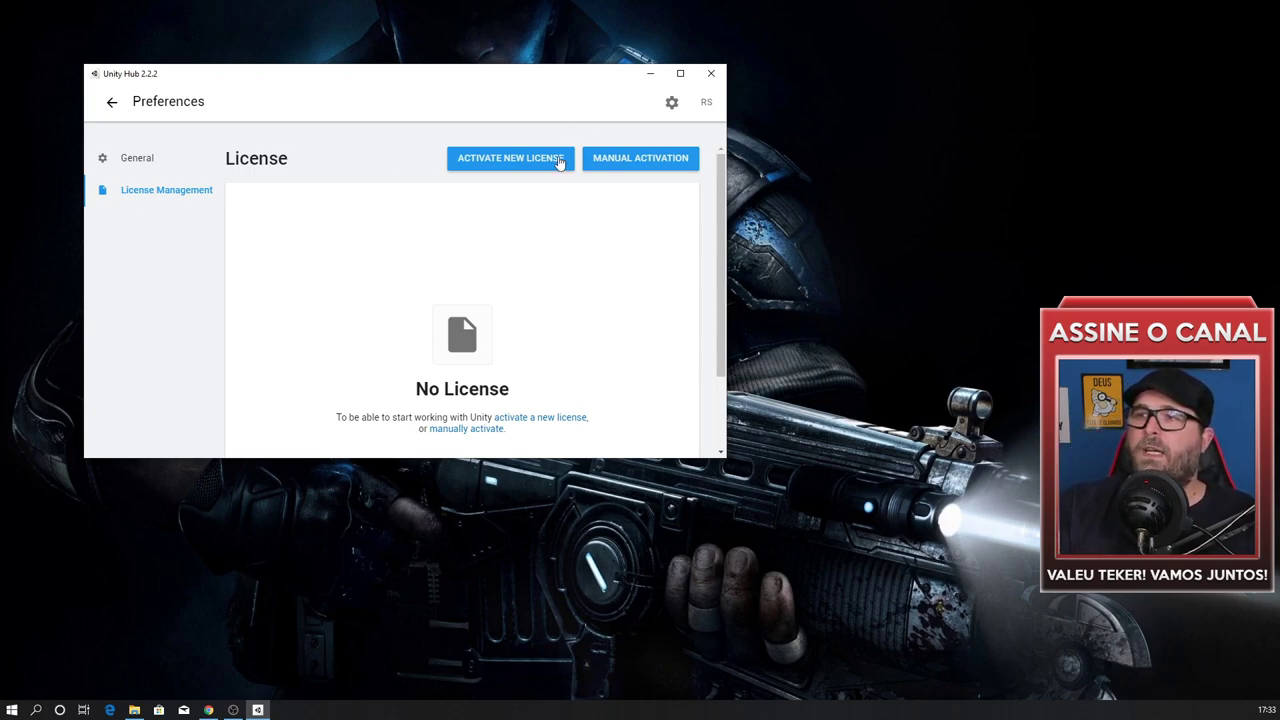
click(500, 158)
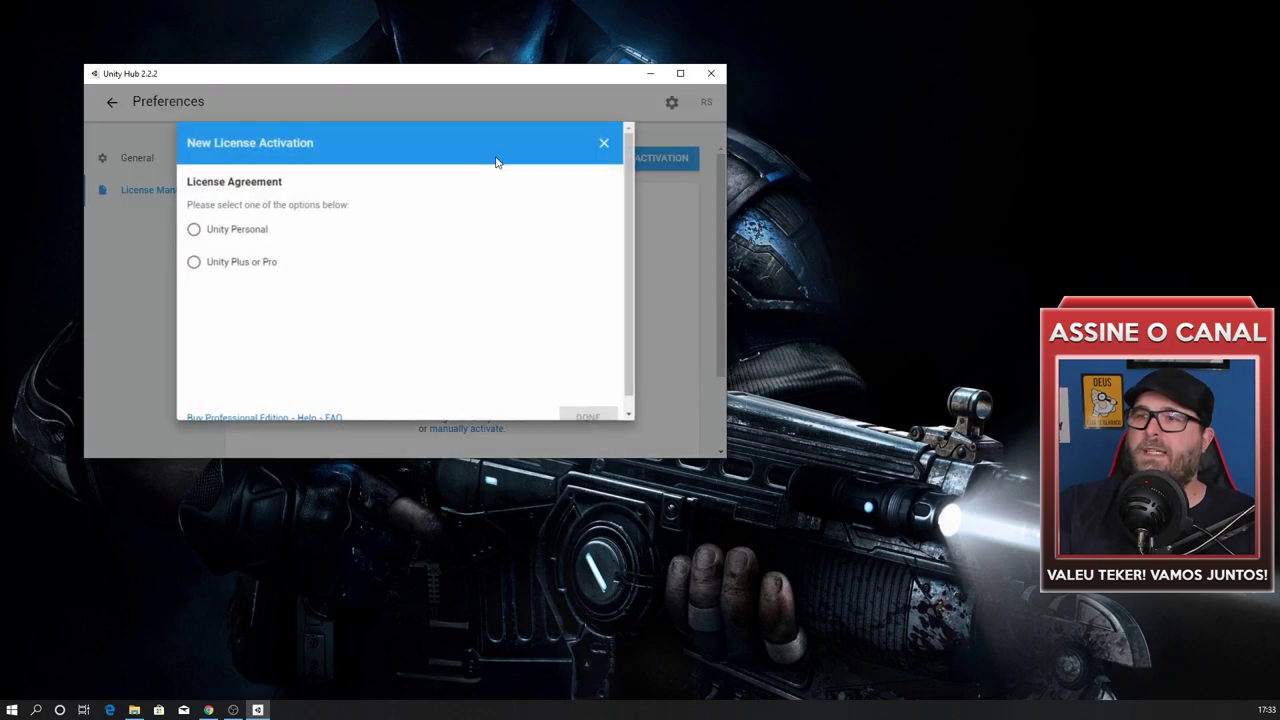
click(239, 231)
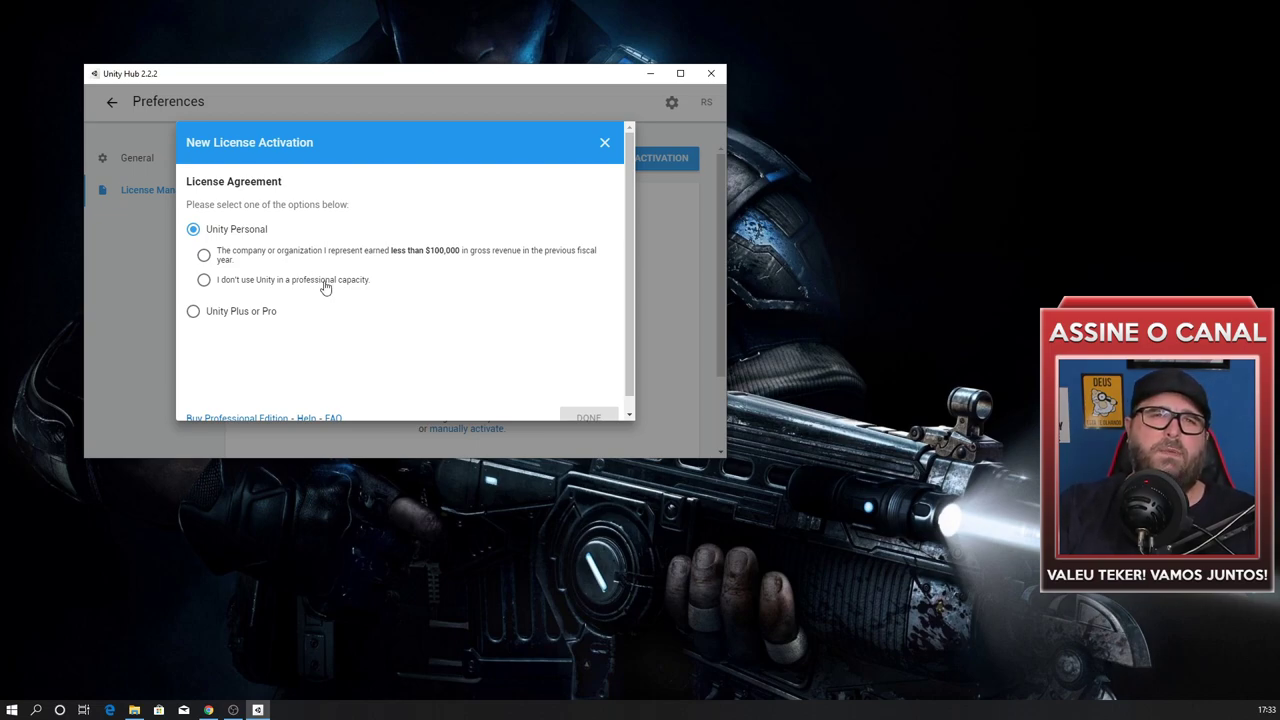
click(213, 254)
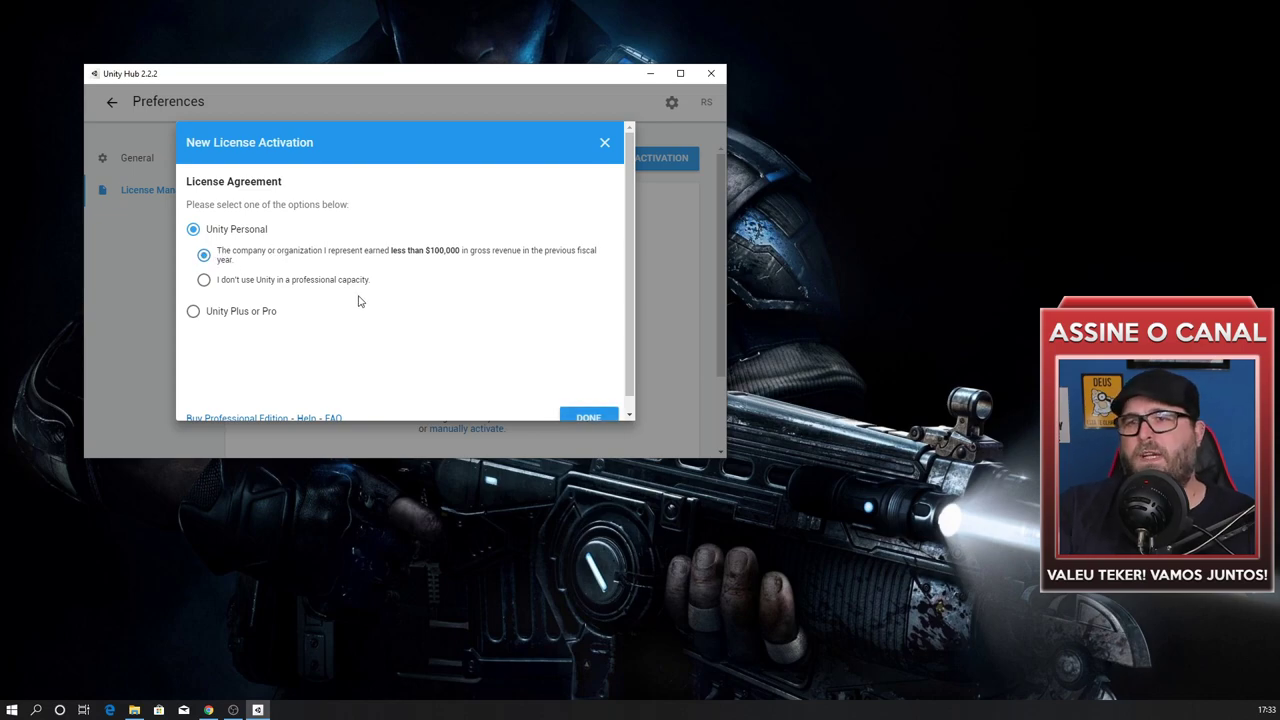
scroll(490, 350, down, 2)
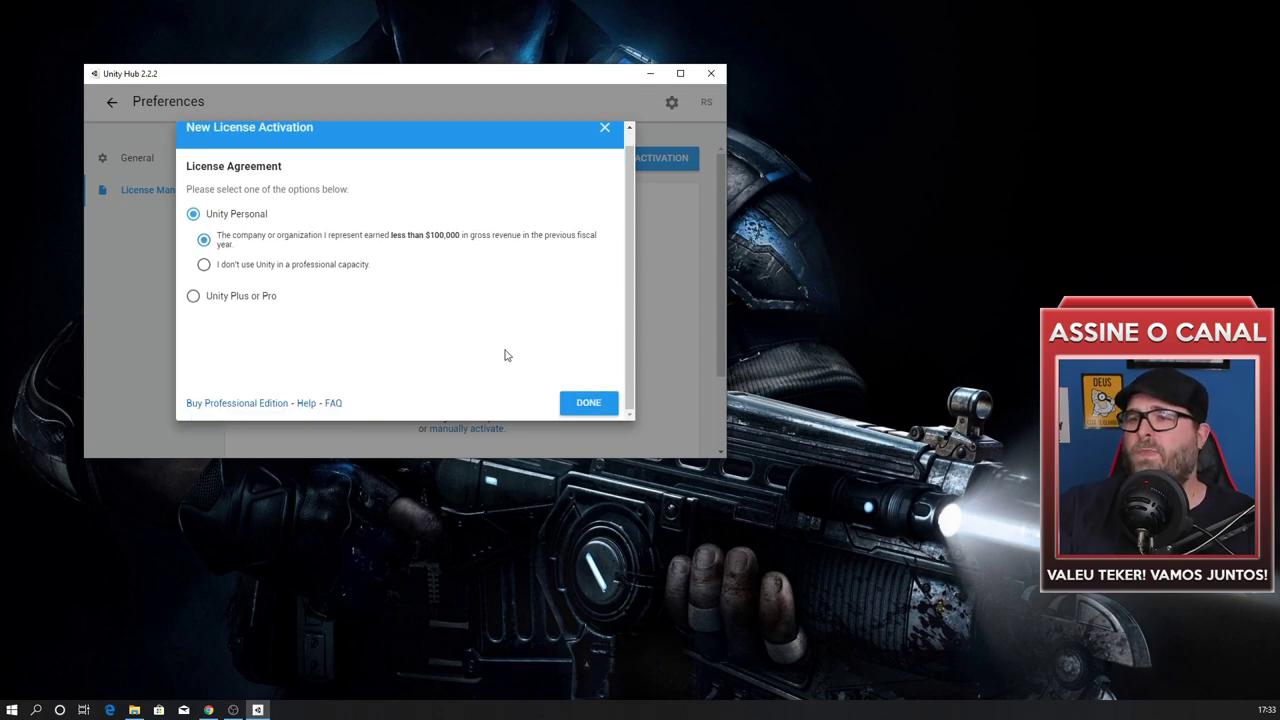
click(588, 402)
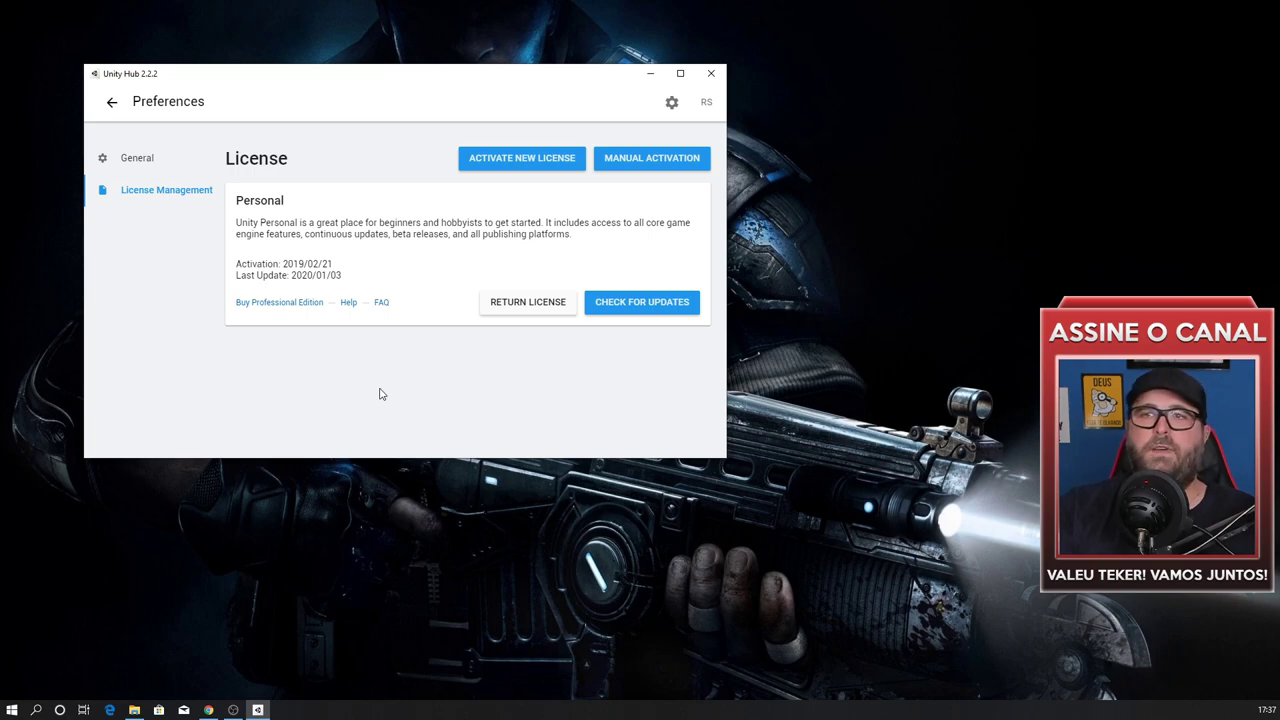
click(112, 103)
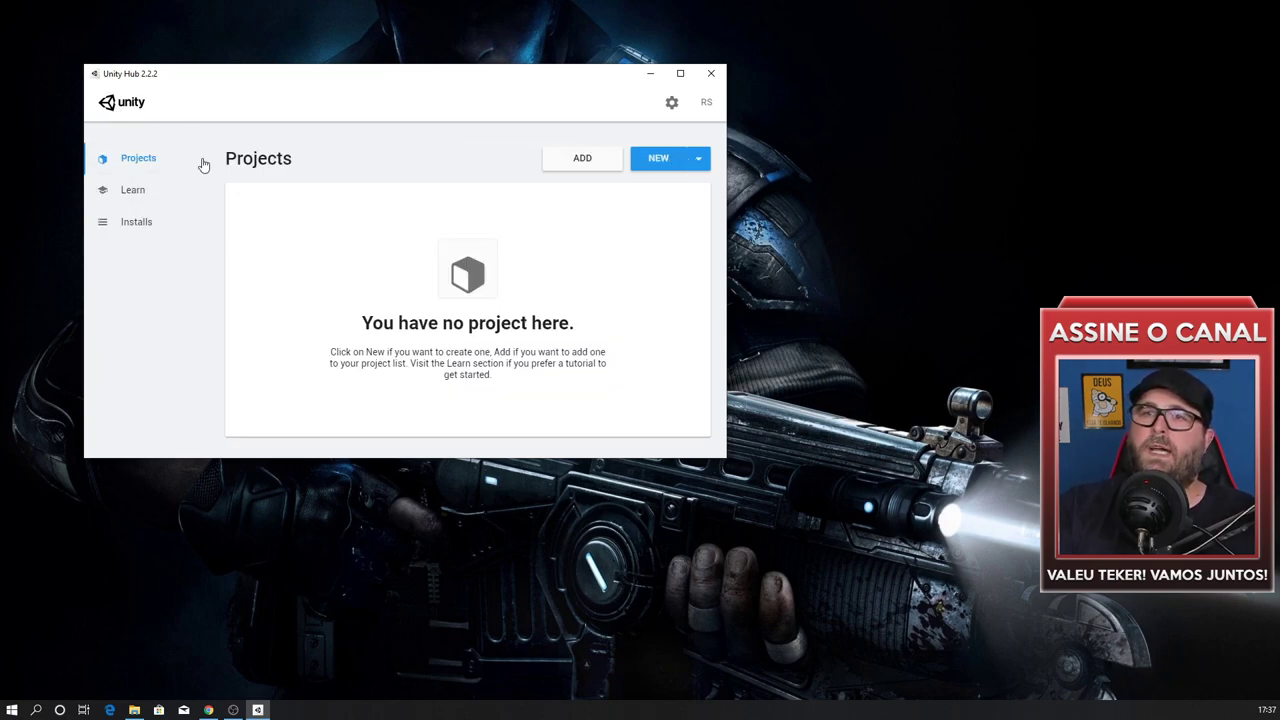
Step: Open Add Modules for the Unity 2019.2.17f1 install
click(113, 228)
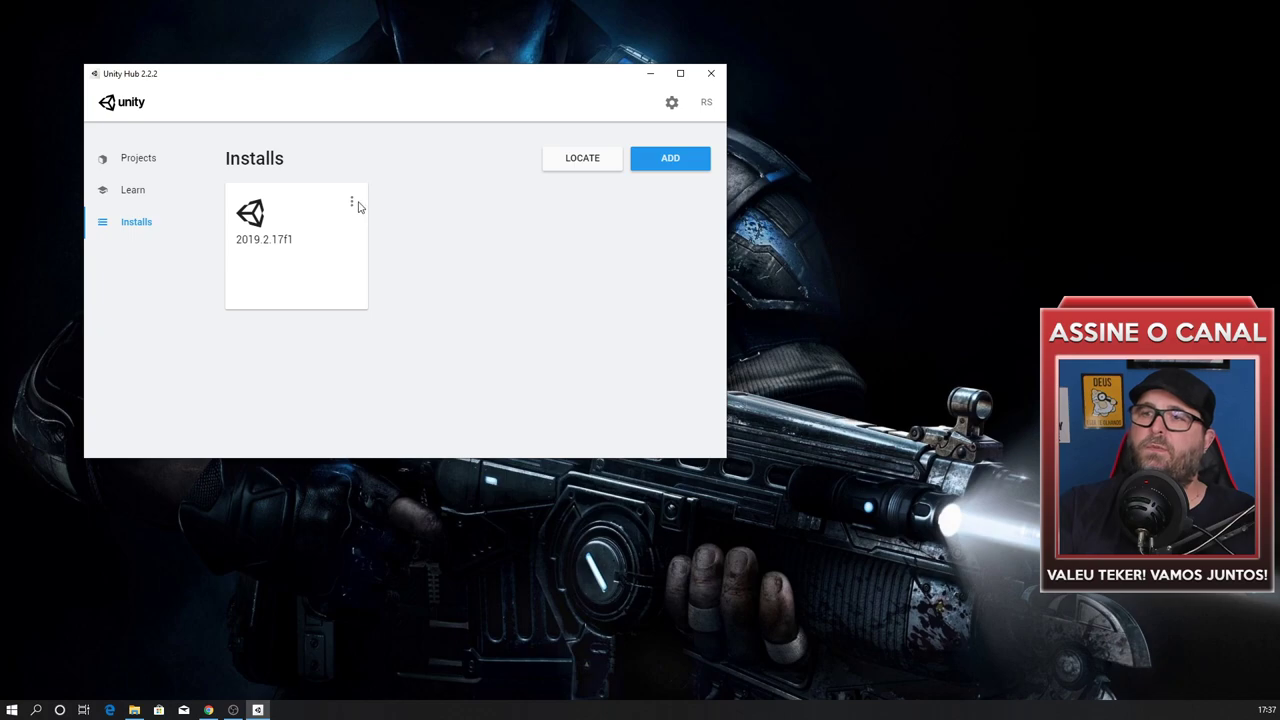
click(352, 203)
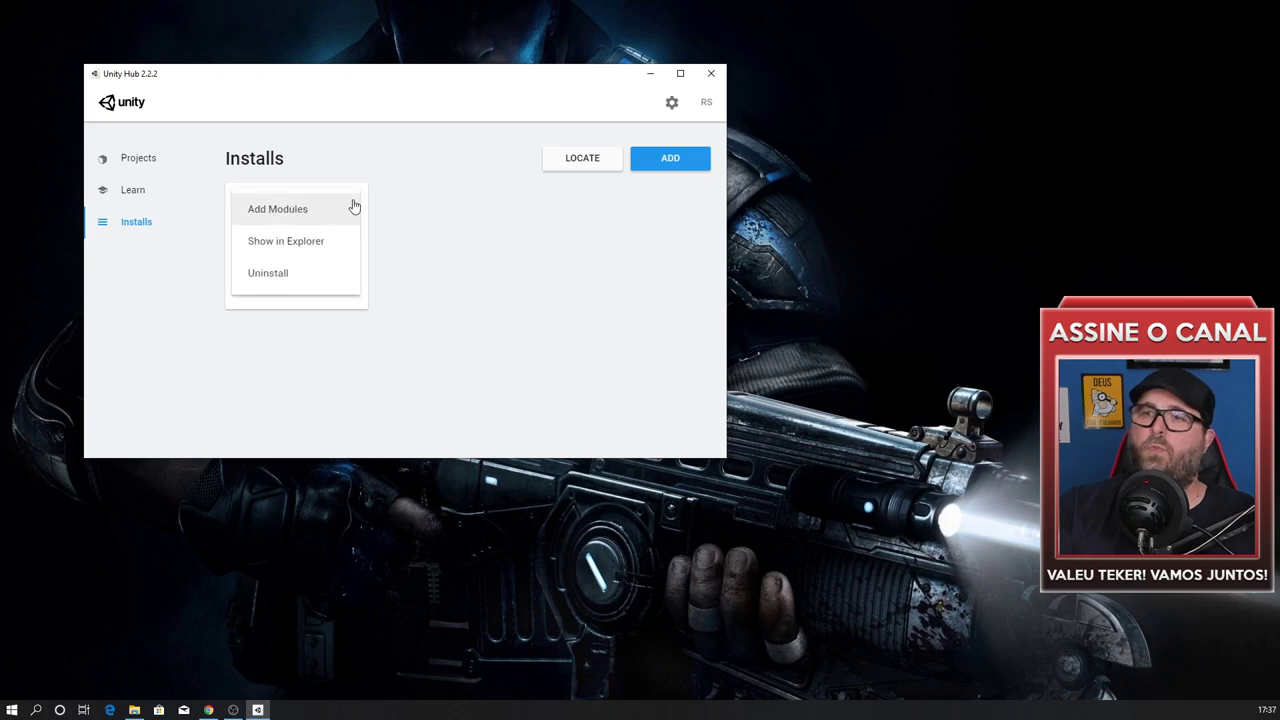
click(300, 216)
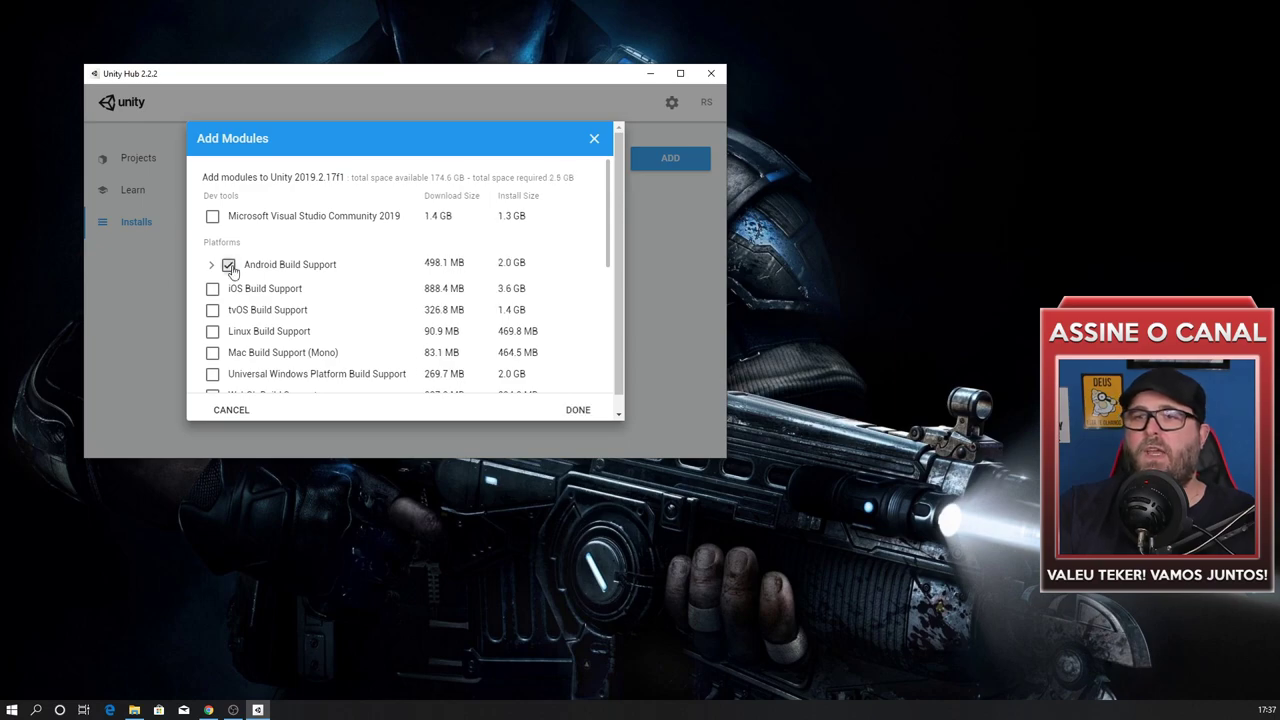
Step: Check Android Build Support, Android SDK & NDK Tools and OpenJDK in the module list
click(229, 265)
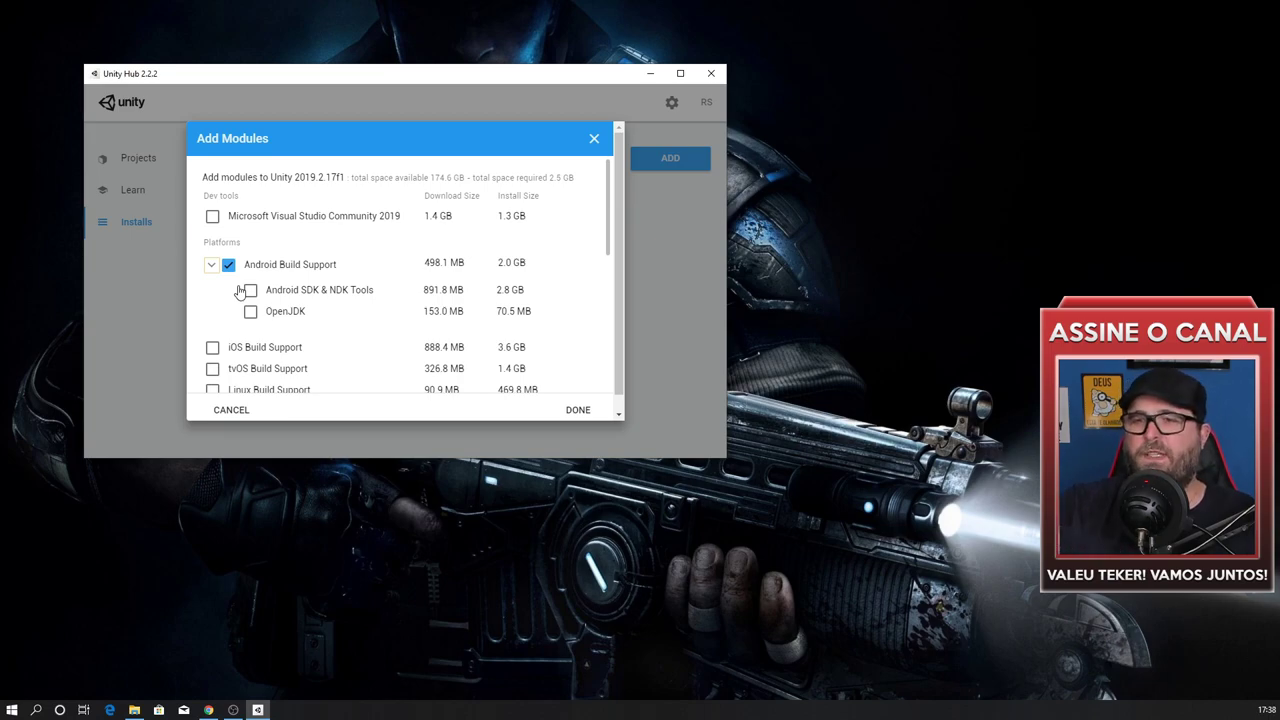
click(250, 290)
click(250, 311)
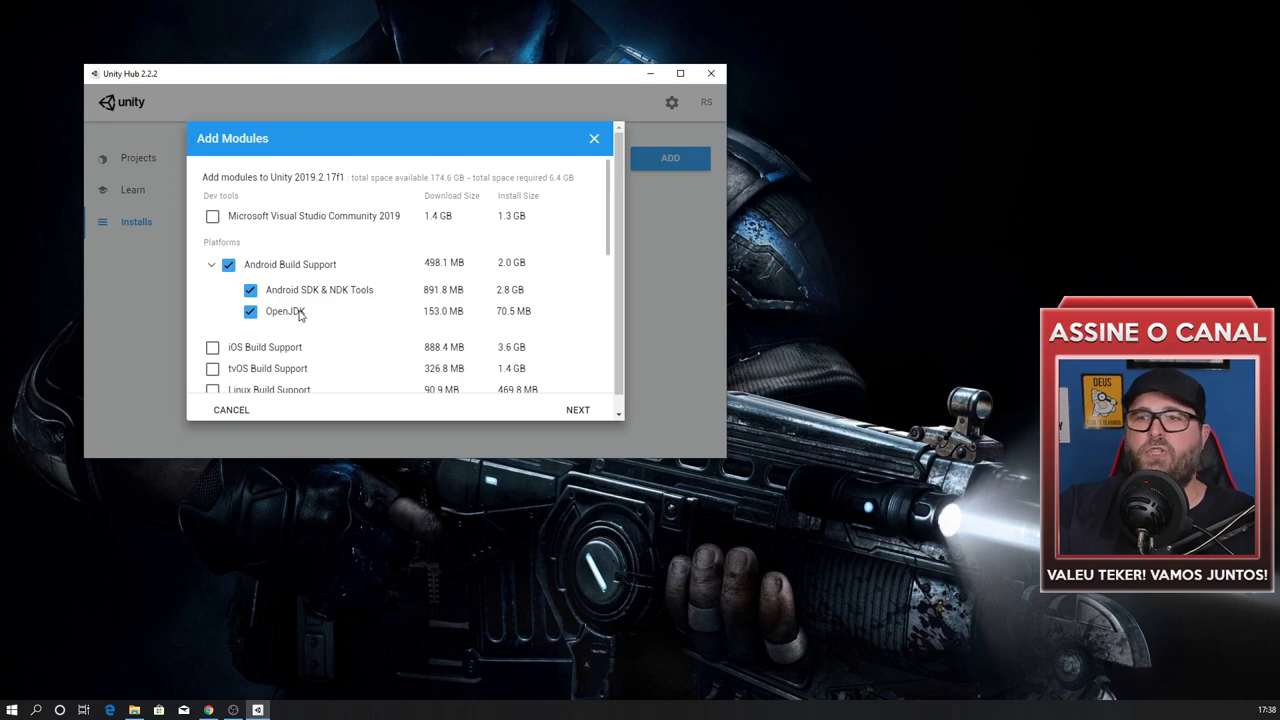
scroll(363, 274, down, 3)
scroll(363, 274, down, 3)
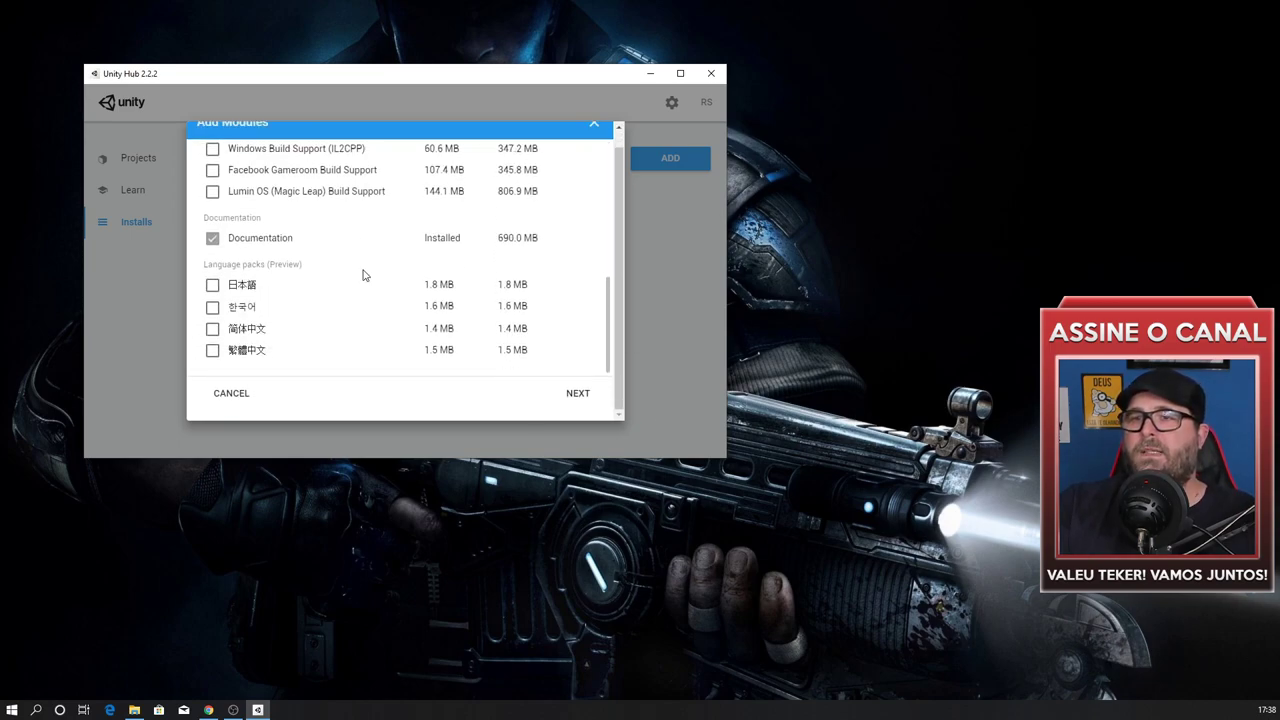
scroll(363, 274, up, 2)
scroll(363, 274, up, 2)
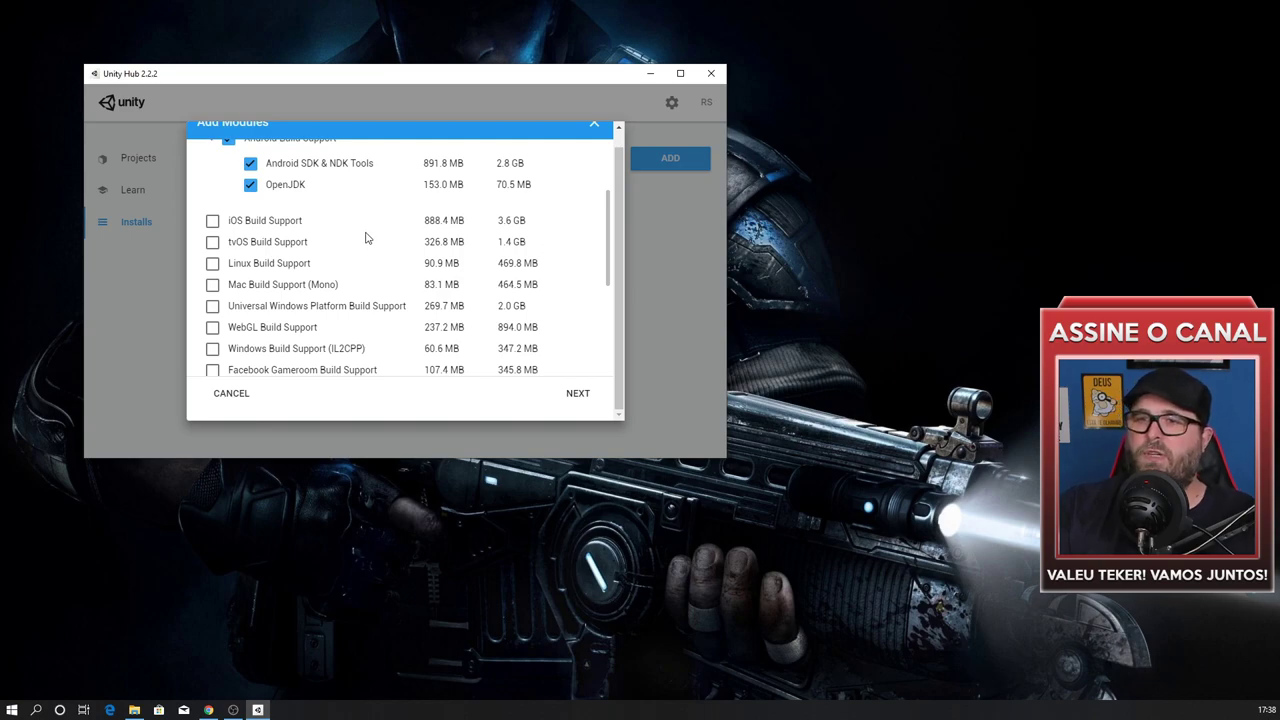
scroll(369, 238, up, 2)
scroll(265, 290, down, 1)
scroll(258, 320, down, 3)
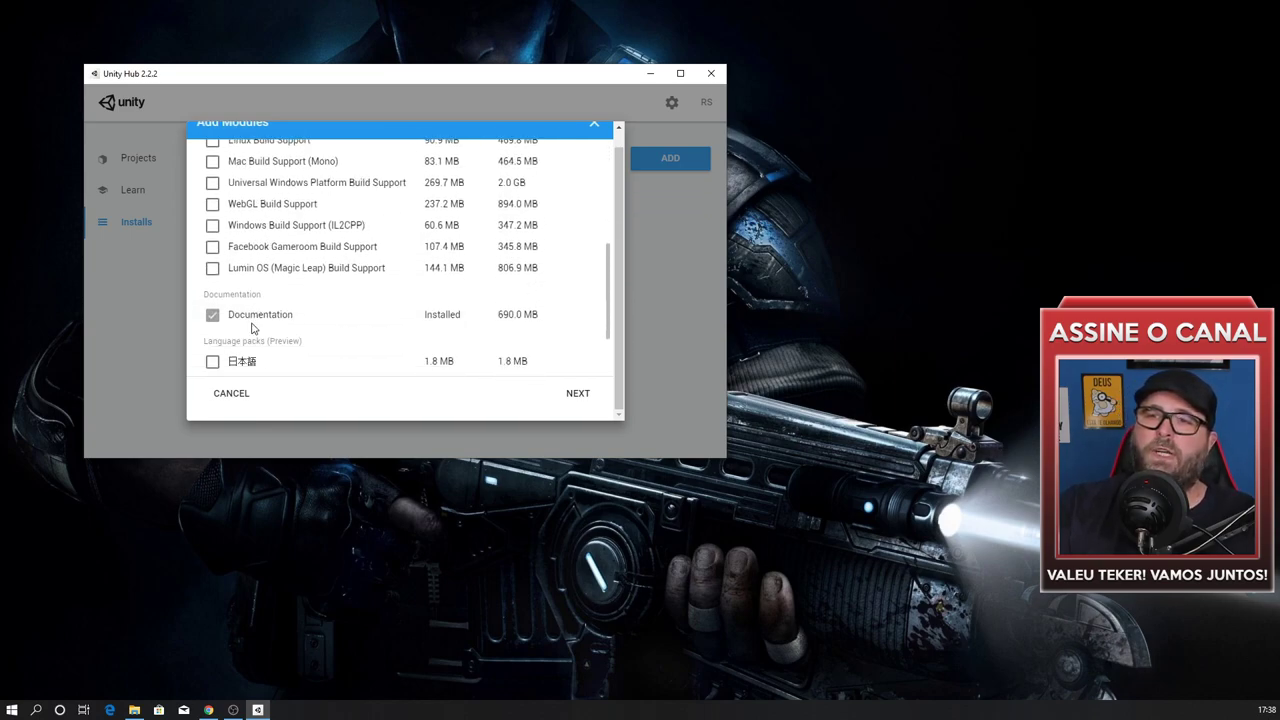
scroll(262, 310, down, 1)
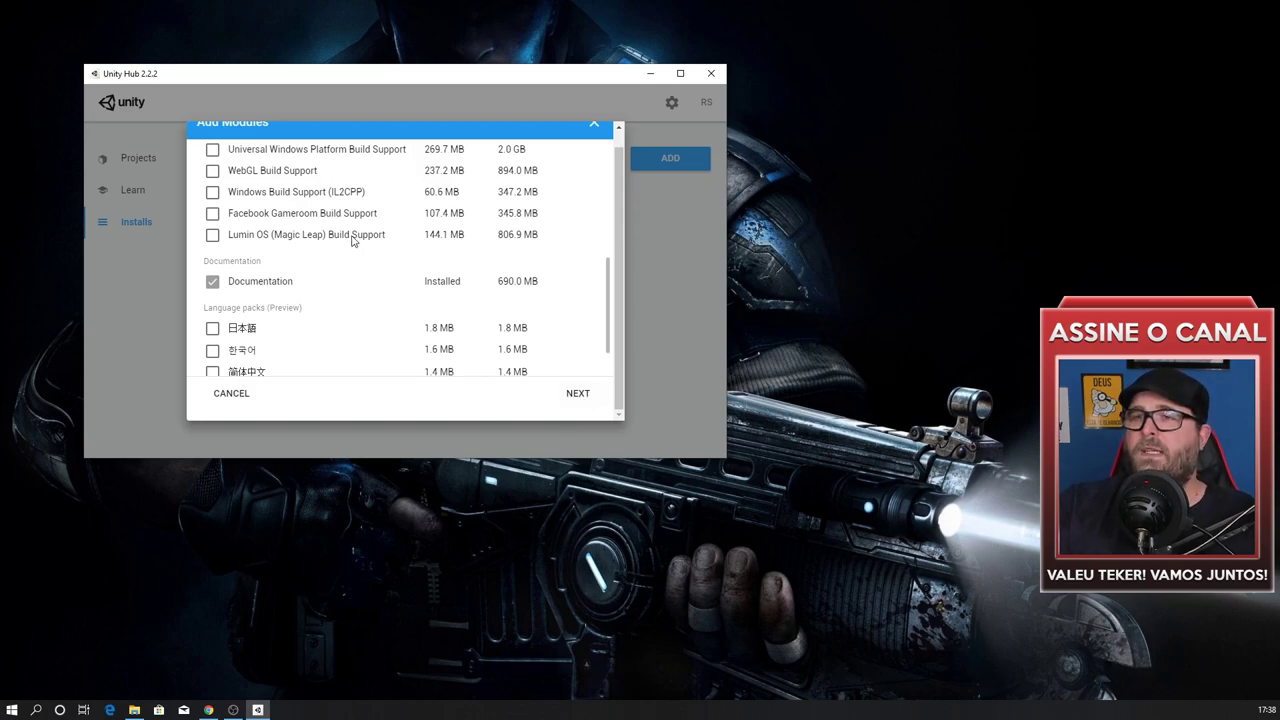
scroll(352, 245, up, 5)
Step: Agree to the Android SDK license terms and finish adding the Android module
click(577, 395)
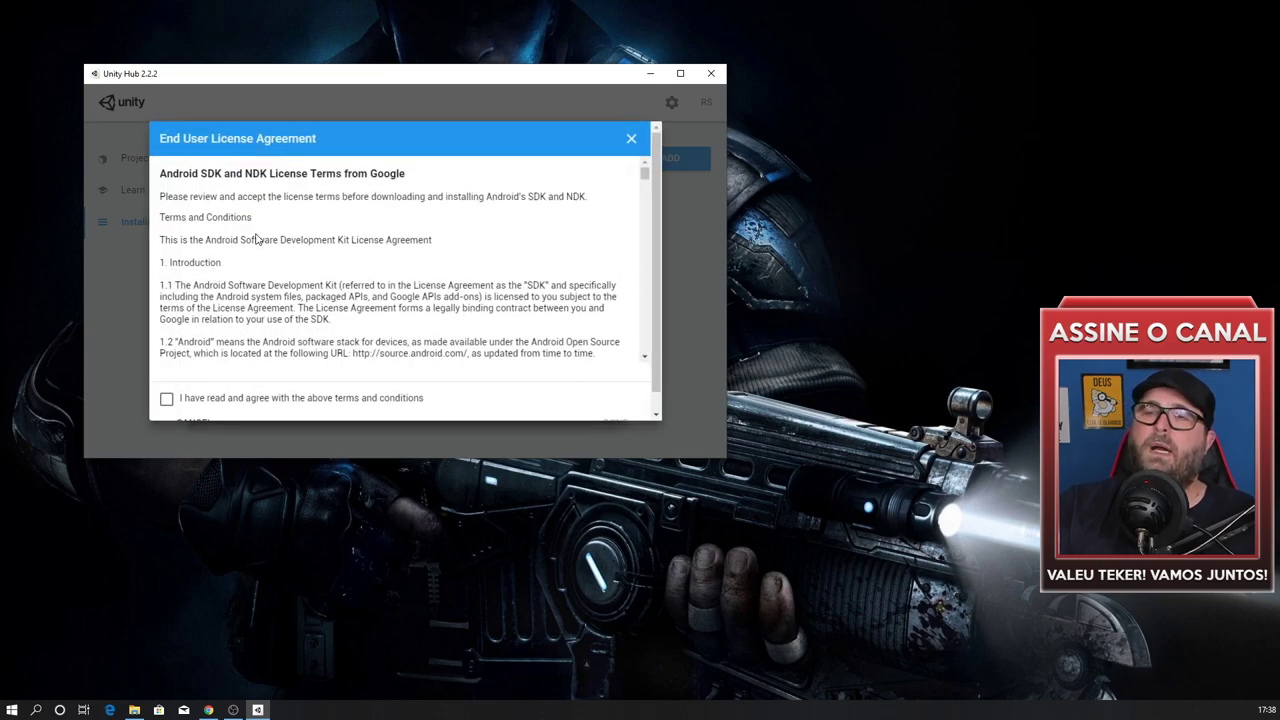
scroll(256, 239, down, 3)
scroll(254, 214, down, 2)
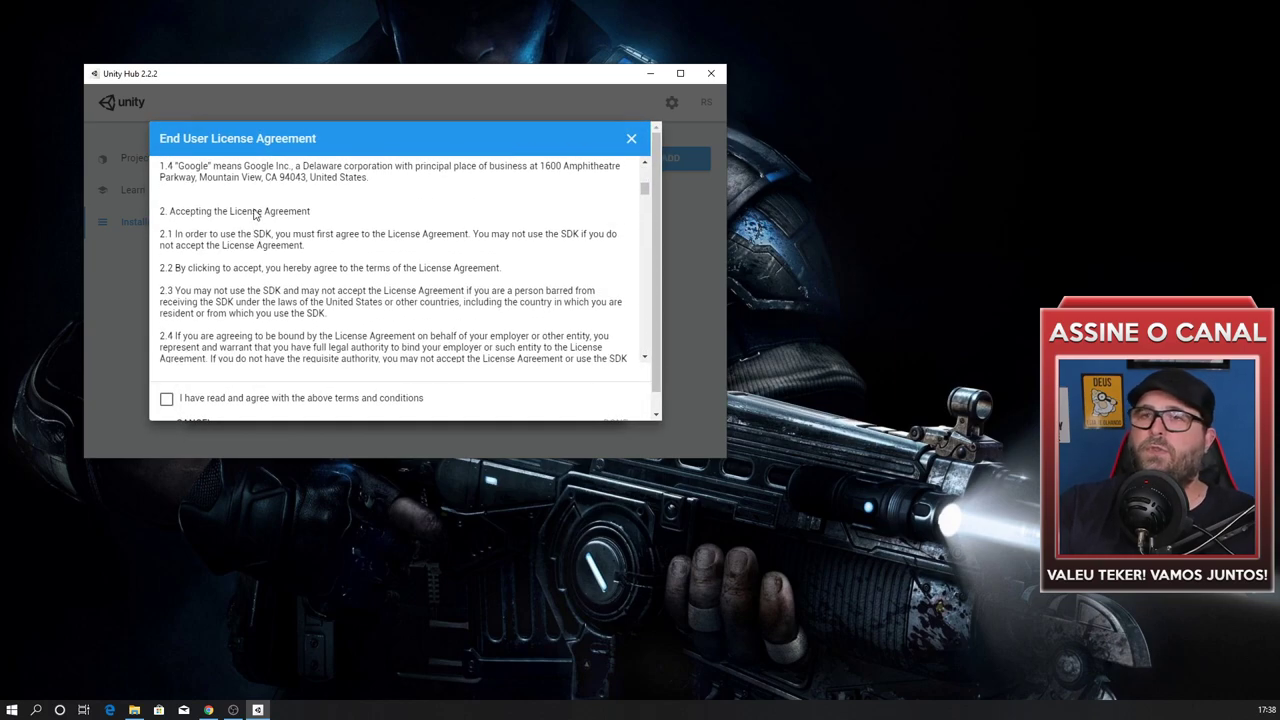
click(166, 399)
scroll(377, 347, down, 3)
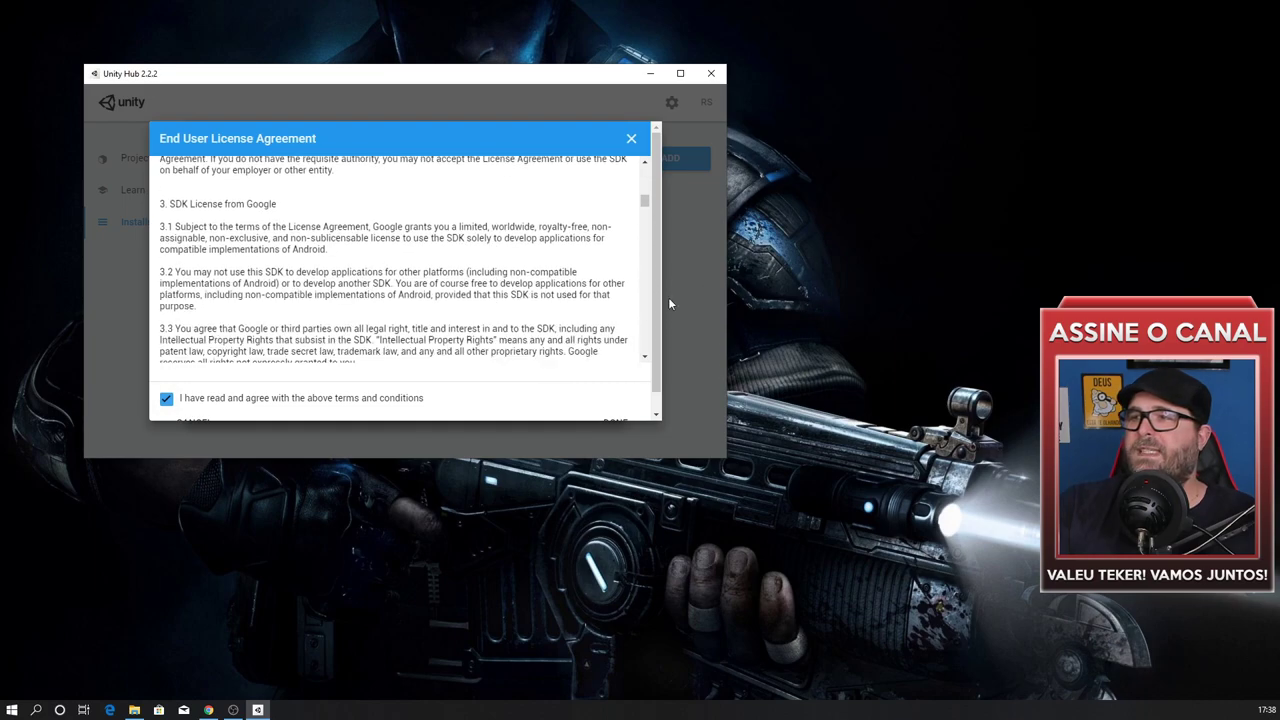
scroll(659, 245, down, 2)
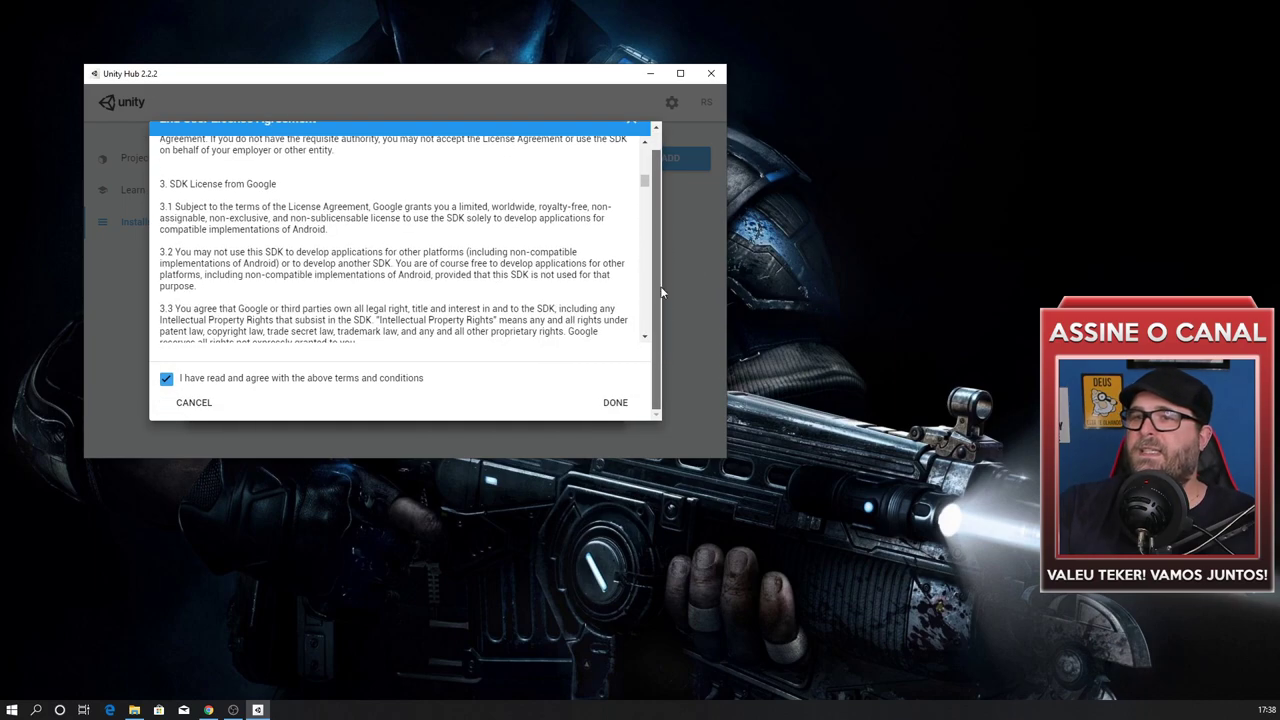
click(615, 403)
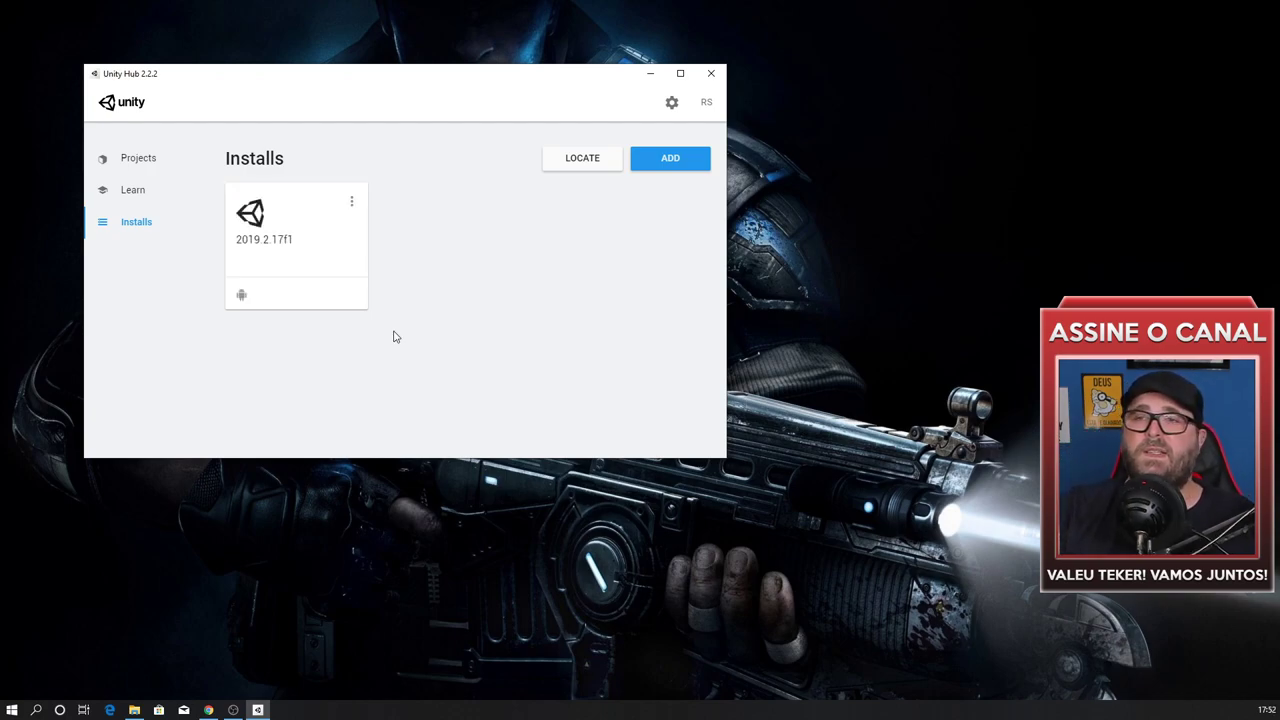
mouse_move(242, 300)
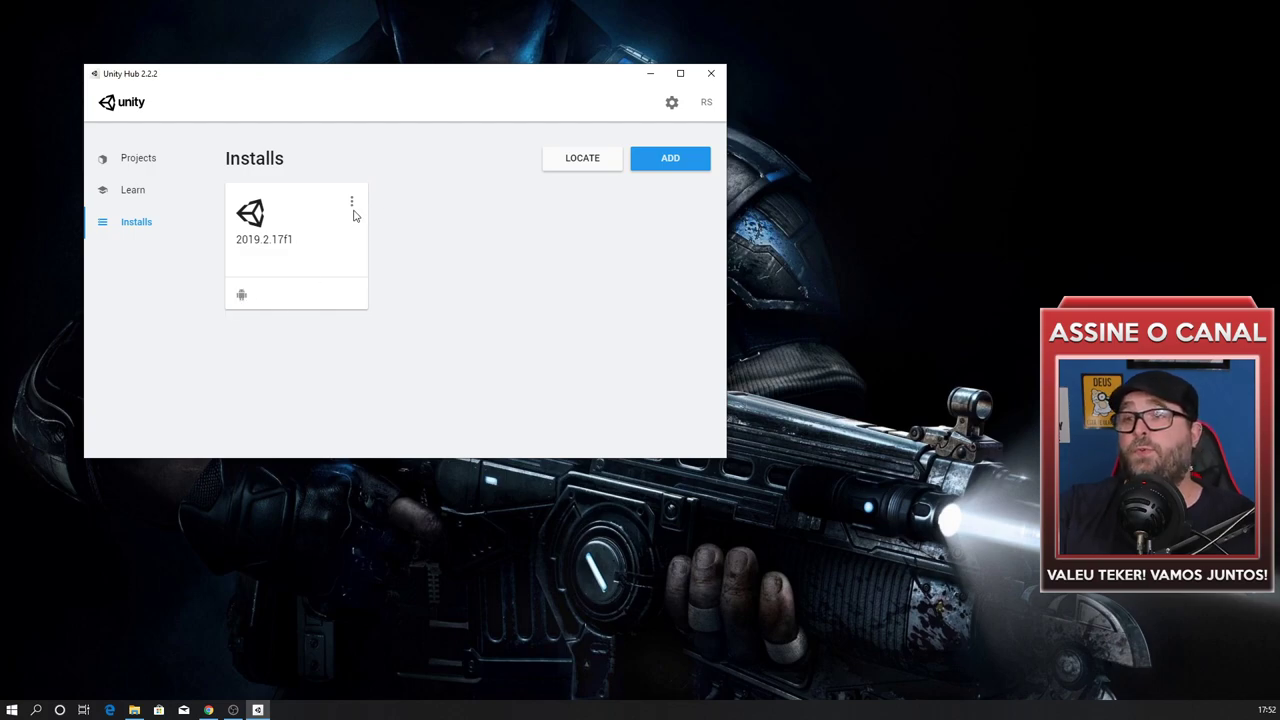
click(352, 205)
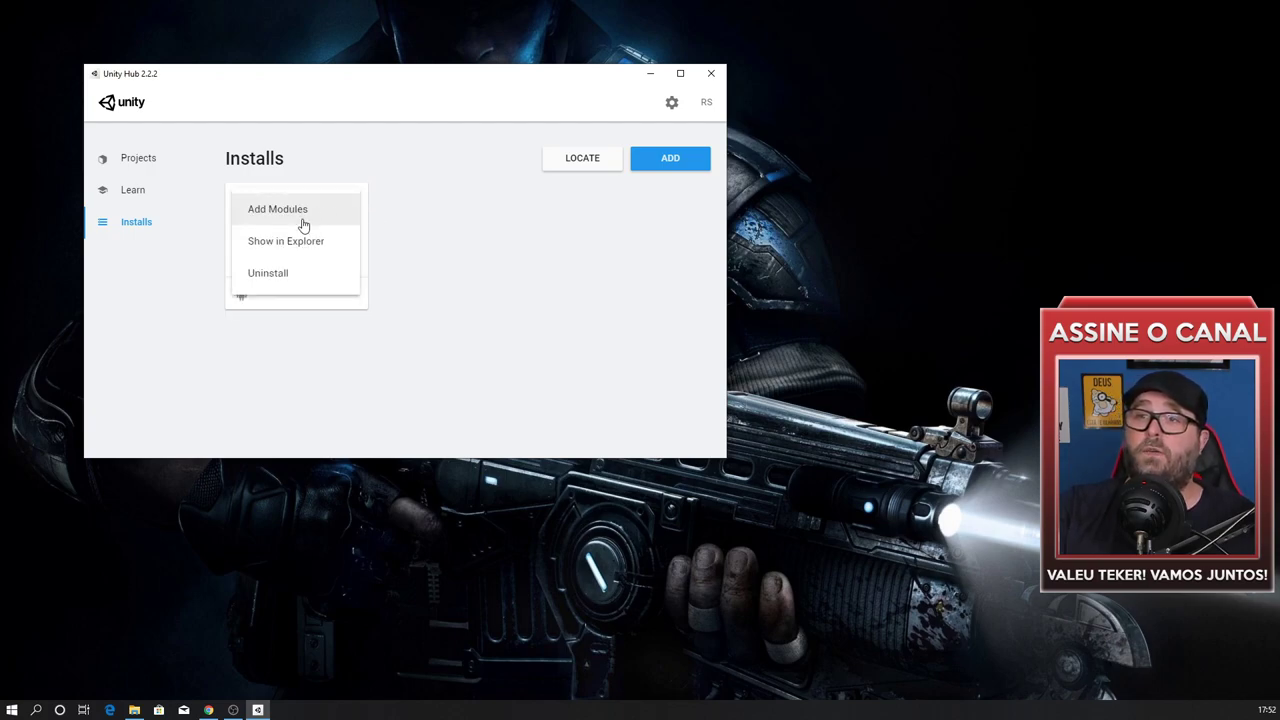
click(343, 216)
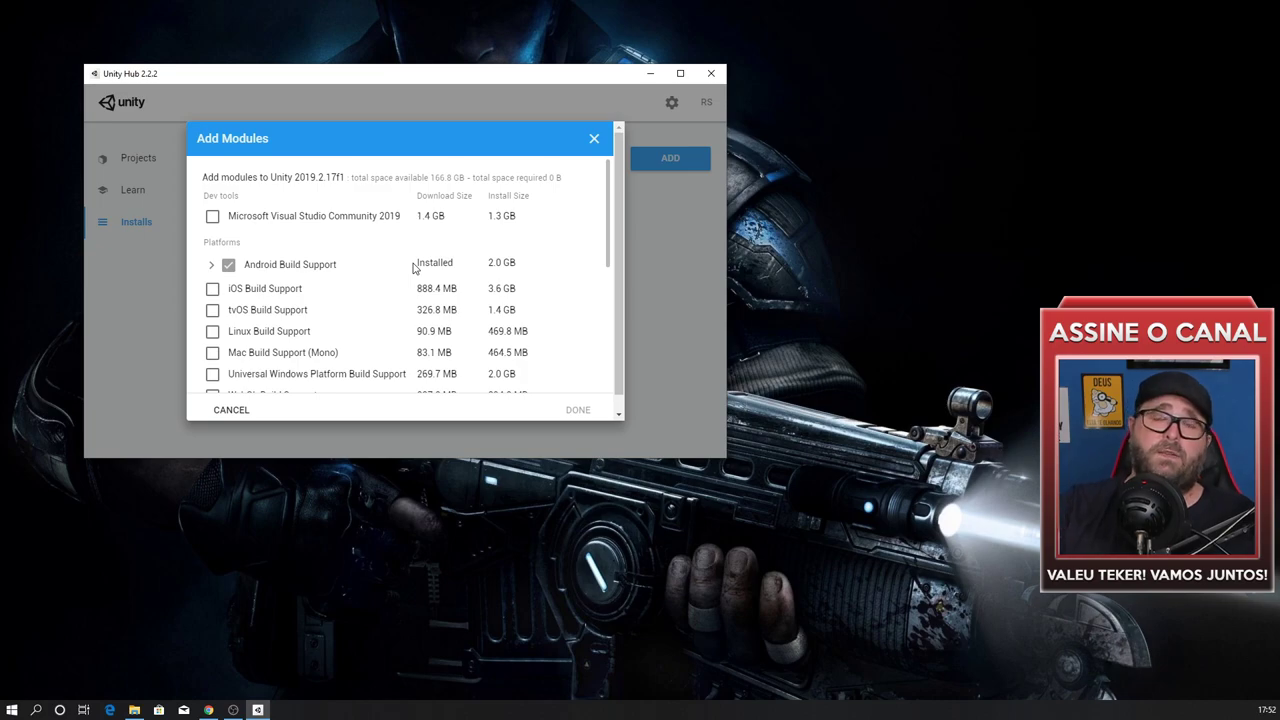
scroll(395, 254, down, 5)
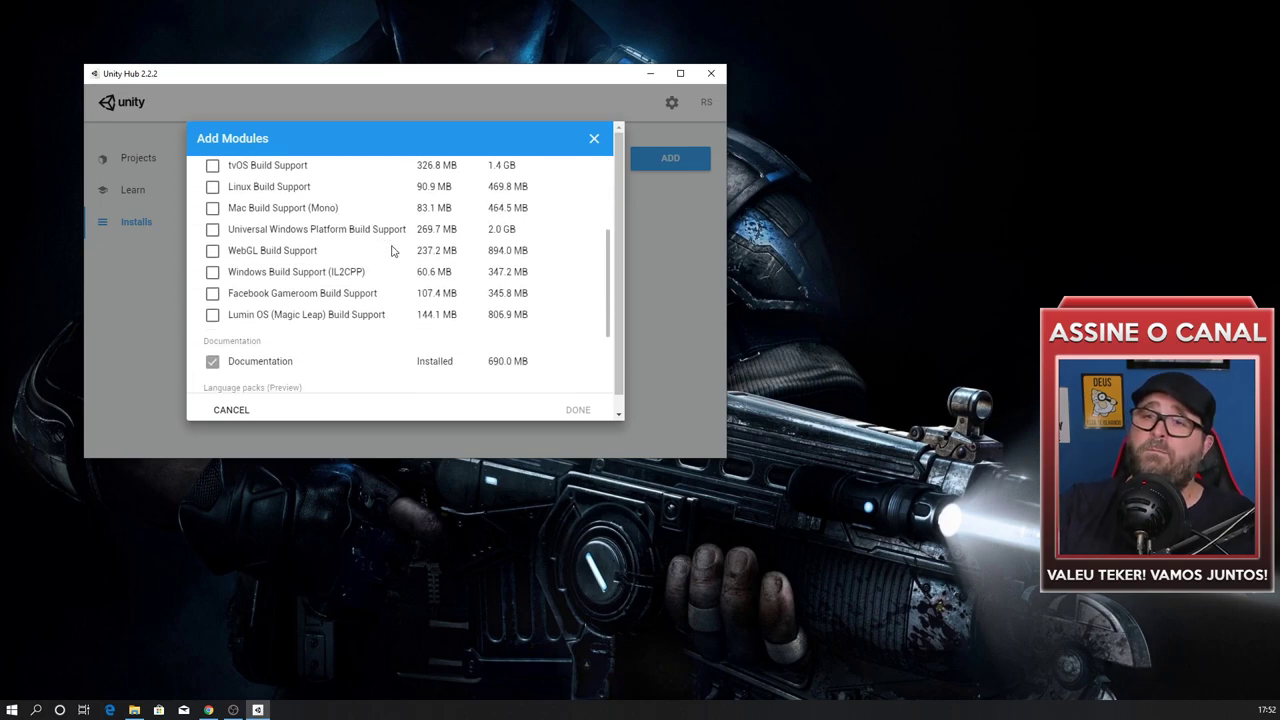
scroll(392, 251, up, 10)
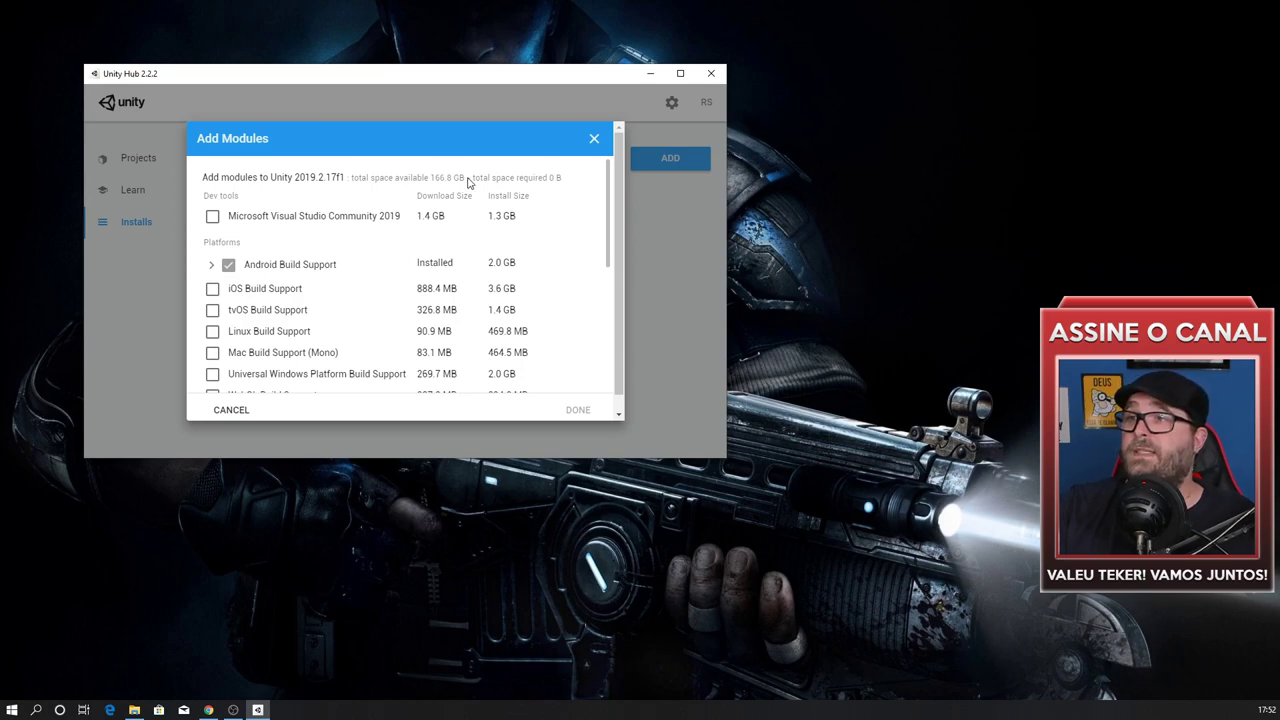
click(595, 140)
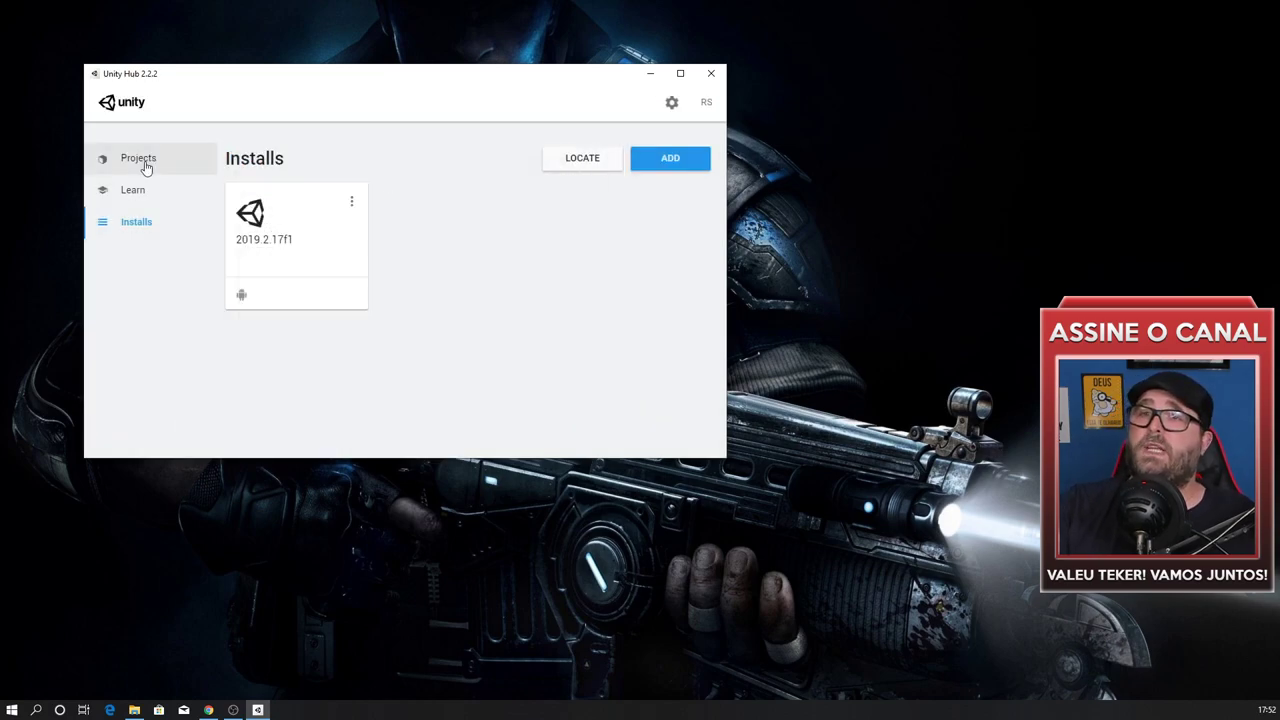
Step: From the Projects list, create a new 3D template project named TKZ
click(143, 164)
click(660, 160)
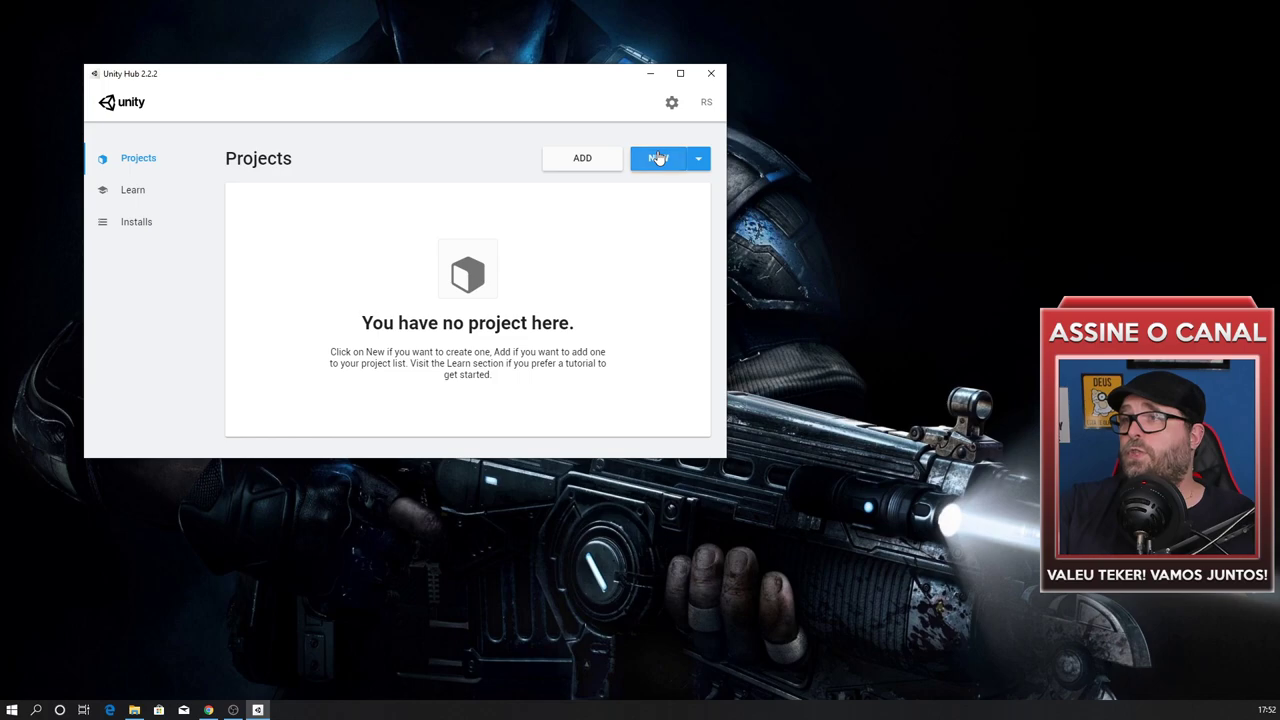
click(526, 182)
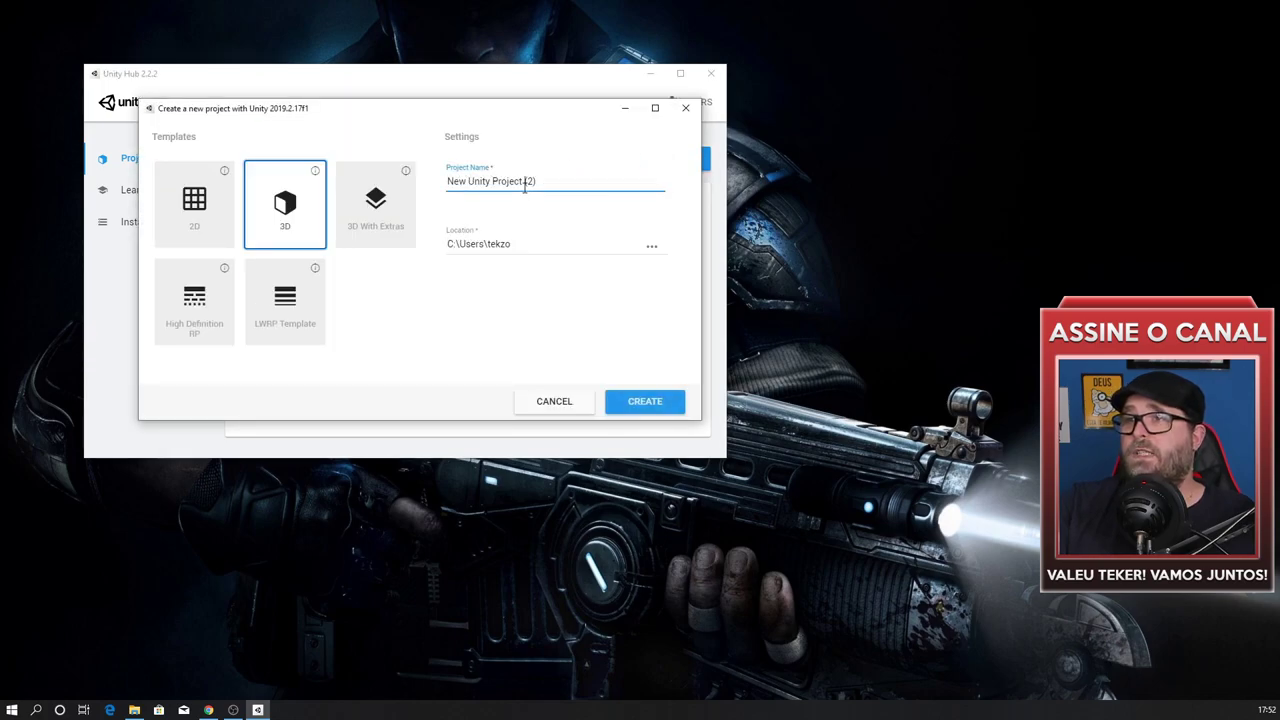
key(ctrl+a)
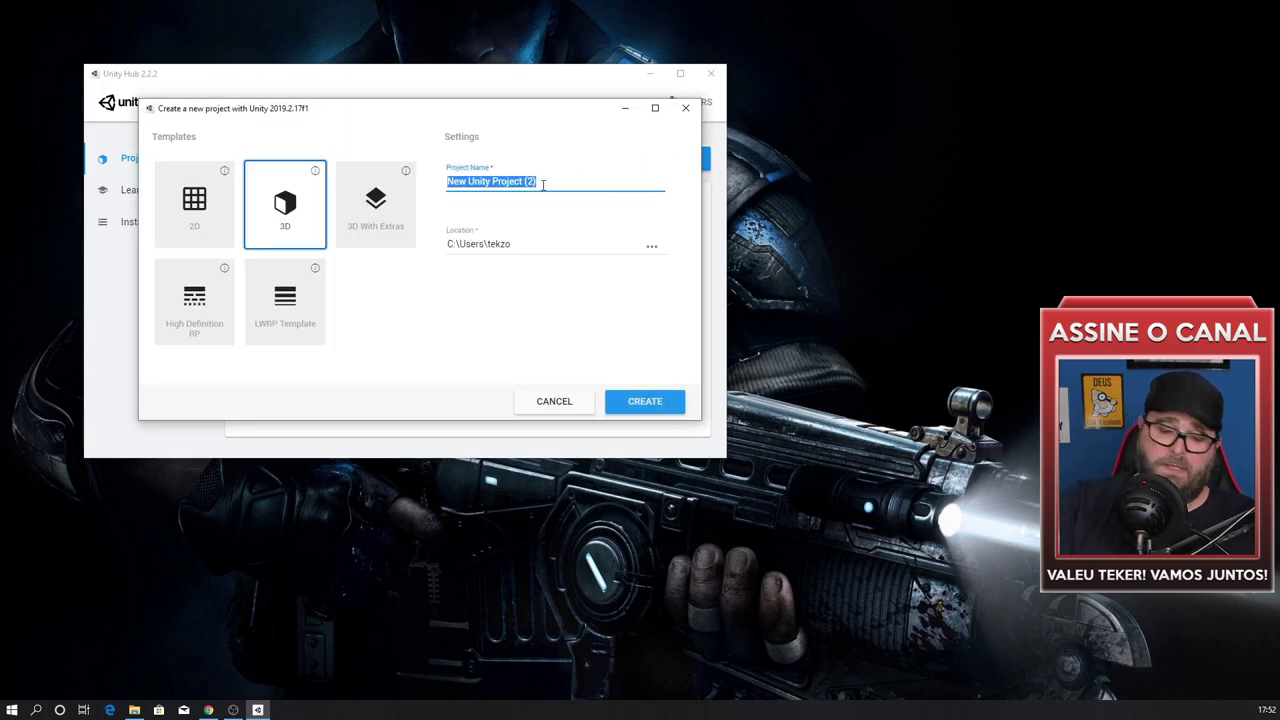
text(TKZ)
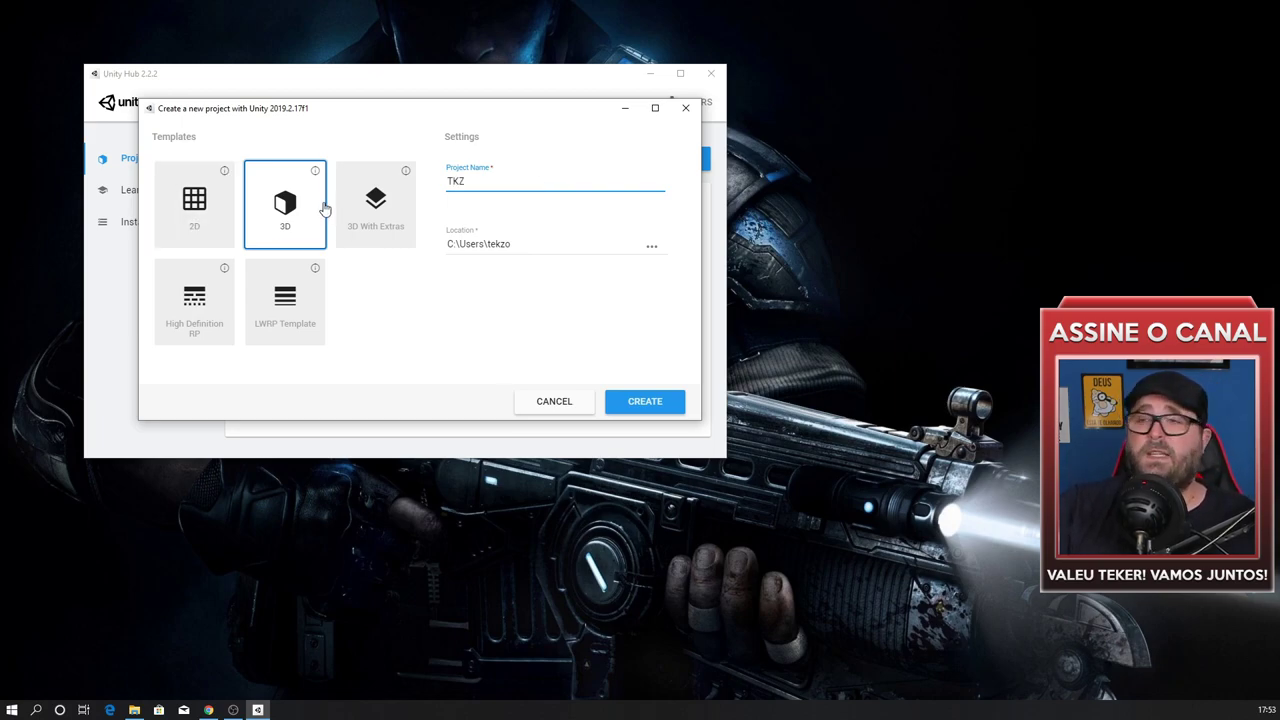
click(645, 404)
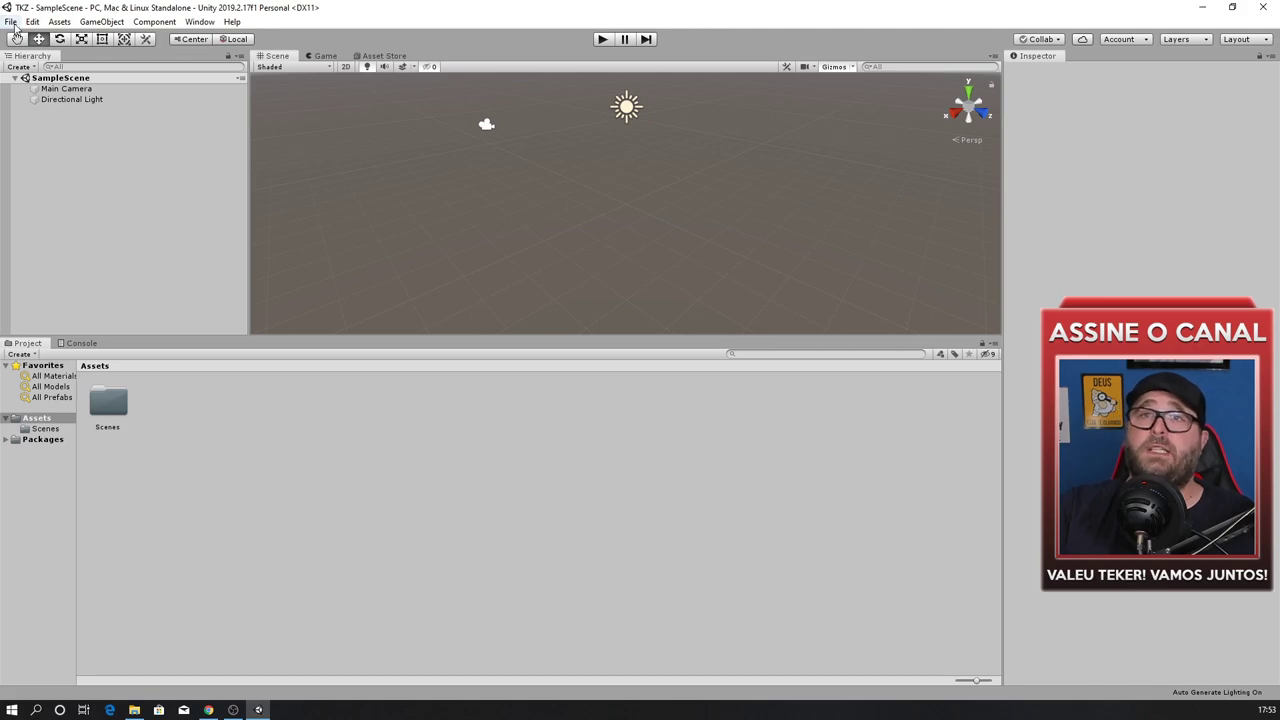
Step: Switch the TKZ project's build target to Android in Build Settings and open Player Settings
click(12, 22)
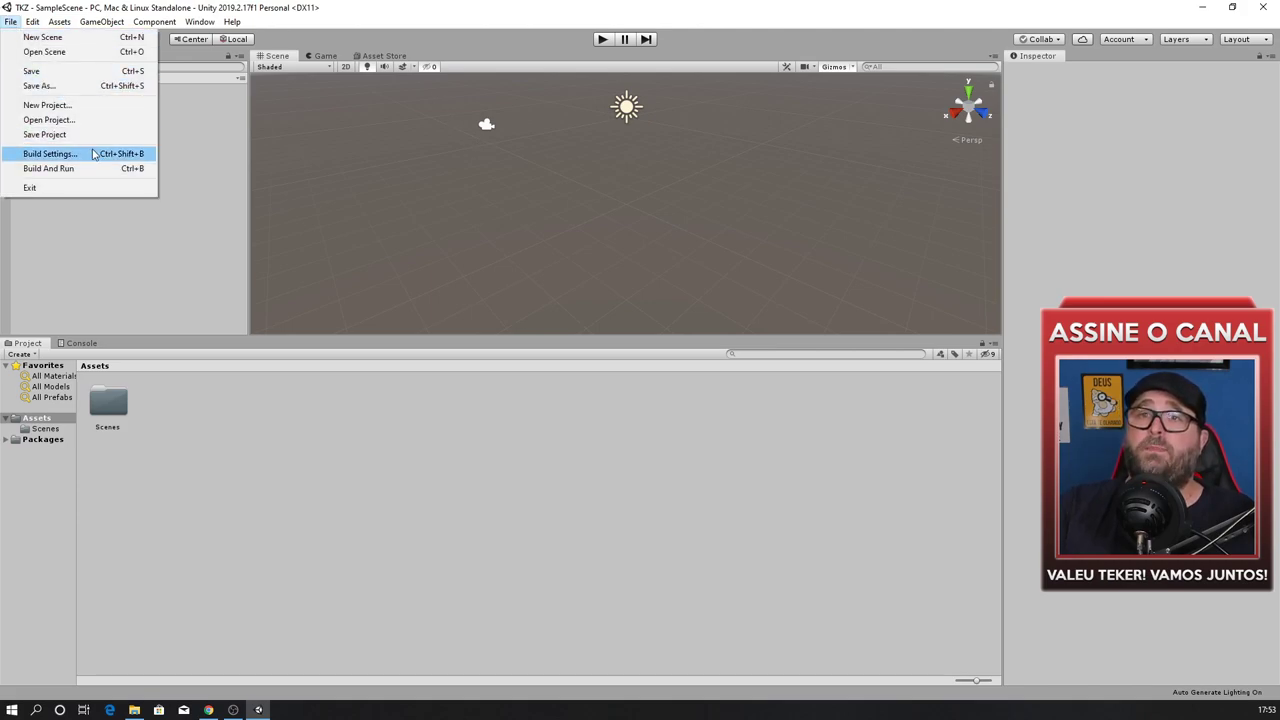
click(93, 155)
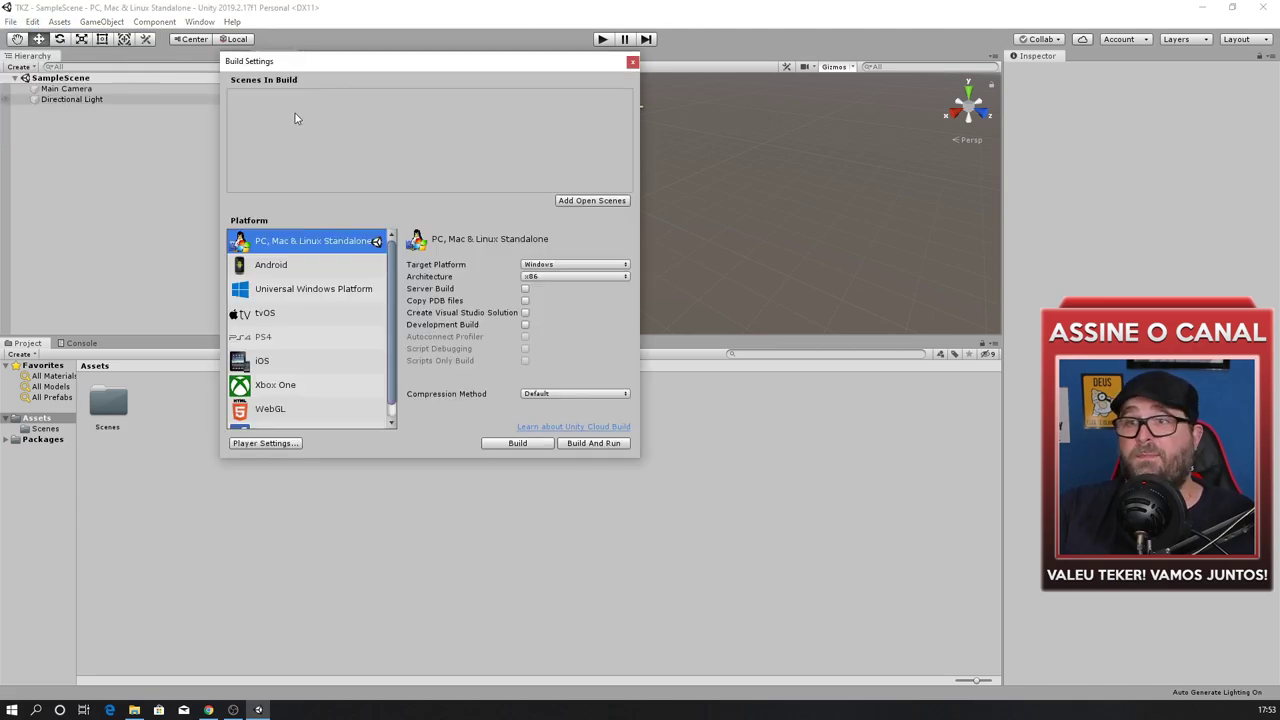
click(268, 272)
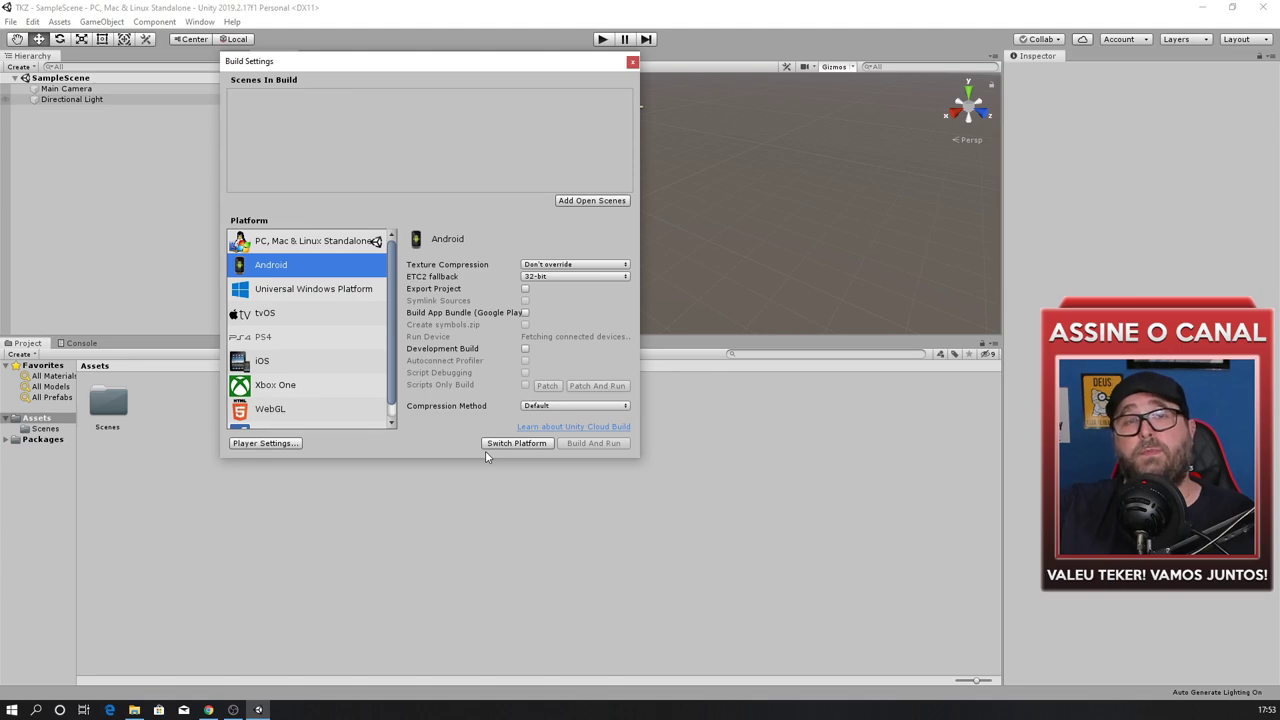
click(503, 446)
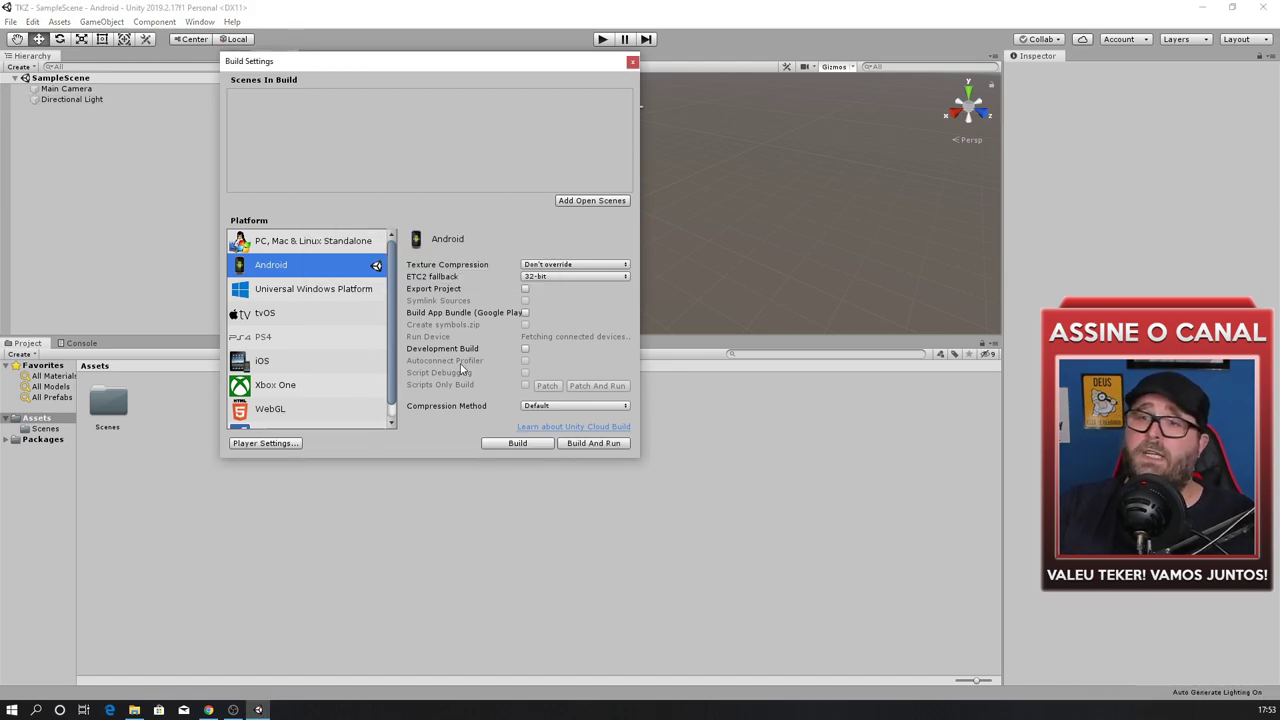
click(266, 444)
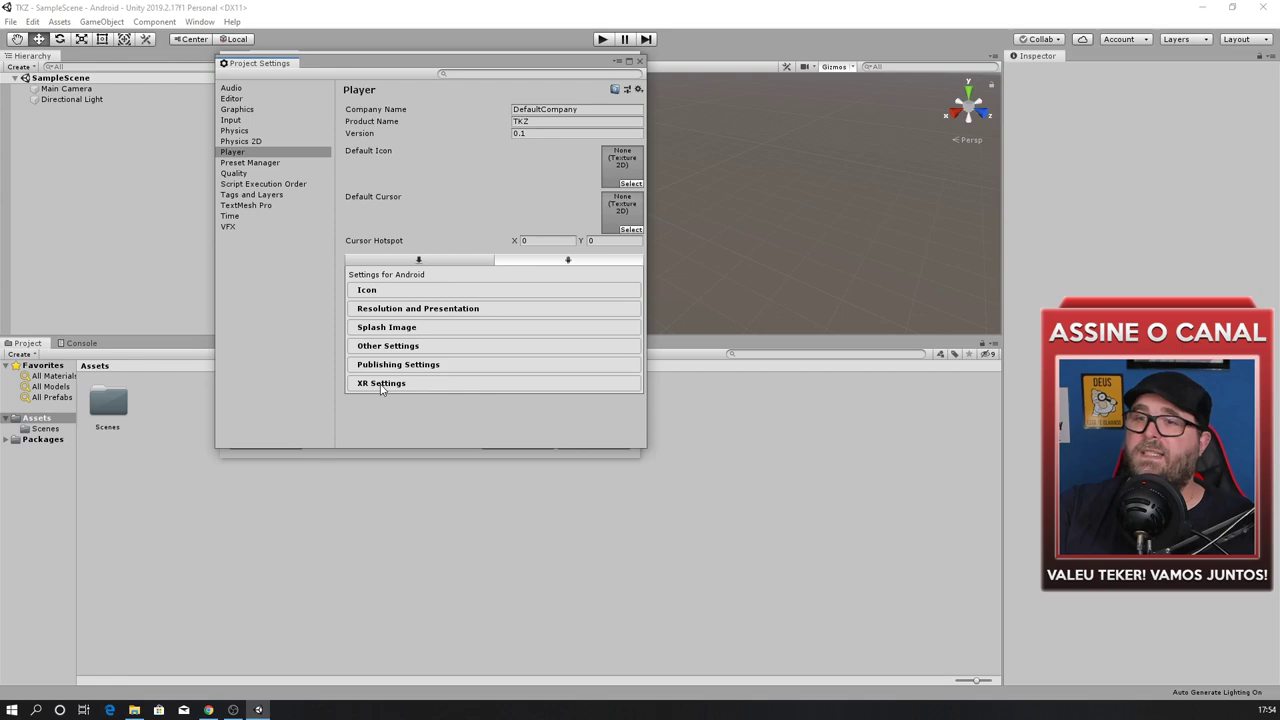
Step: Tick Vuforia Augmented Reality Supported in the Android XR Settings
click(380, 384)
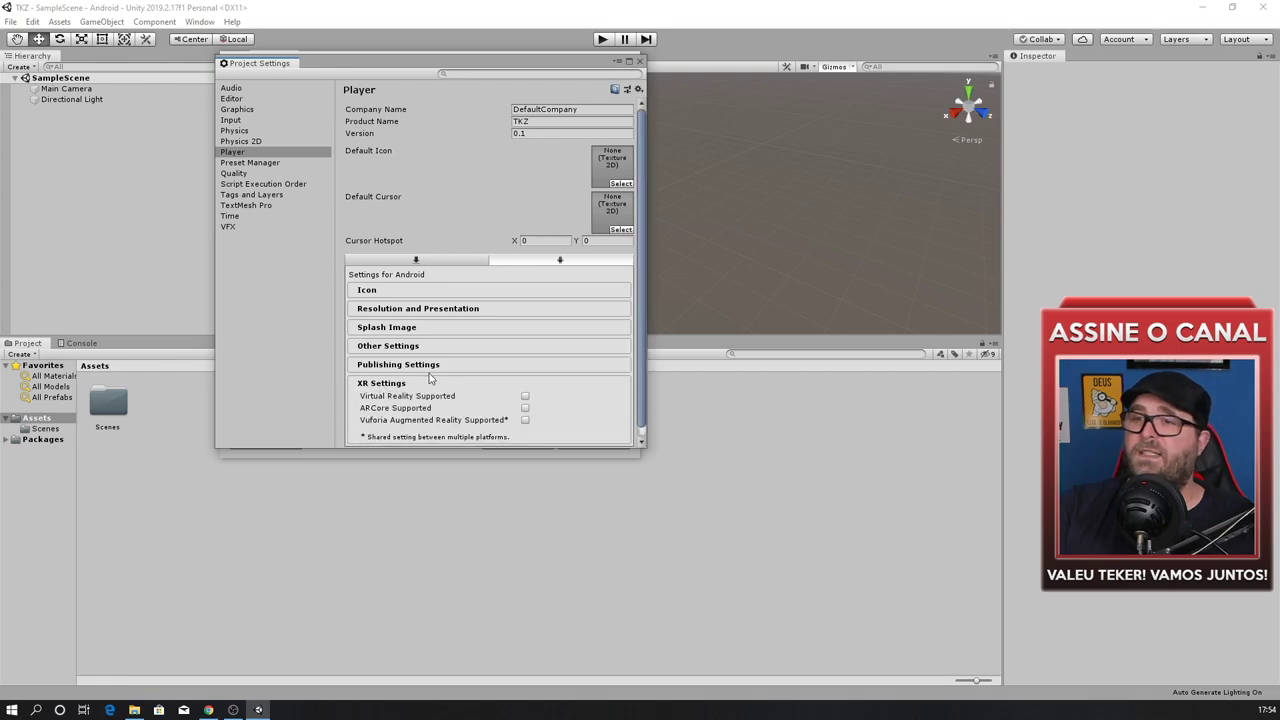
click(524, 424)
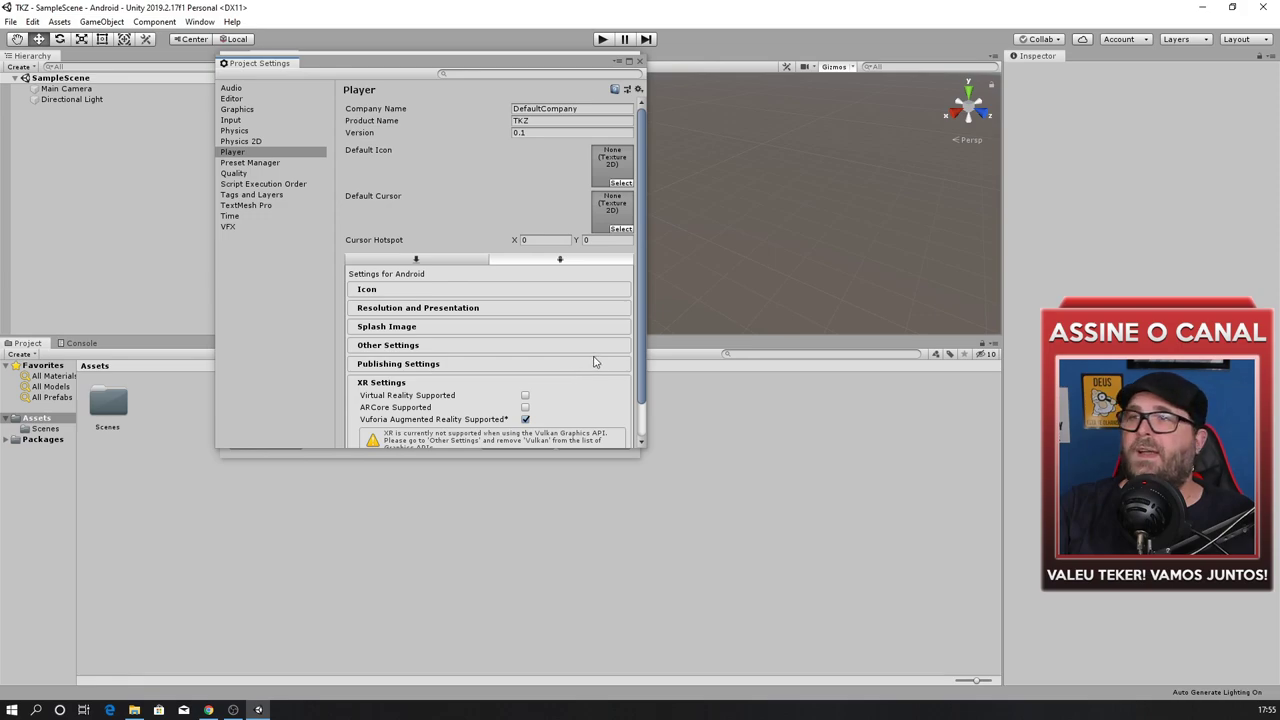
Step: Close Project Settings and Build Settings, then browse the GameObject > Vuforia Engine objects
click(641, 63)
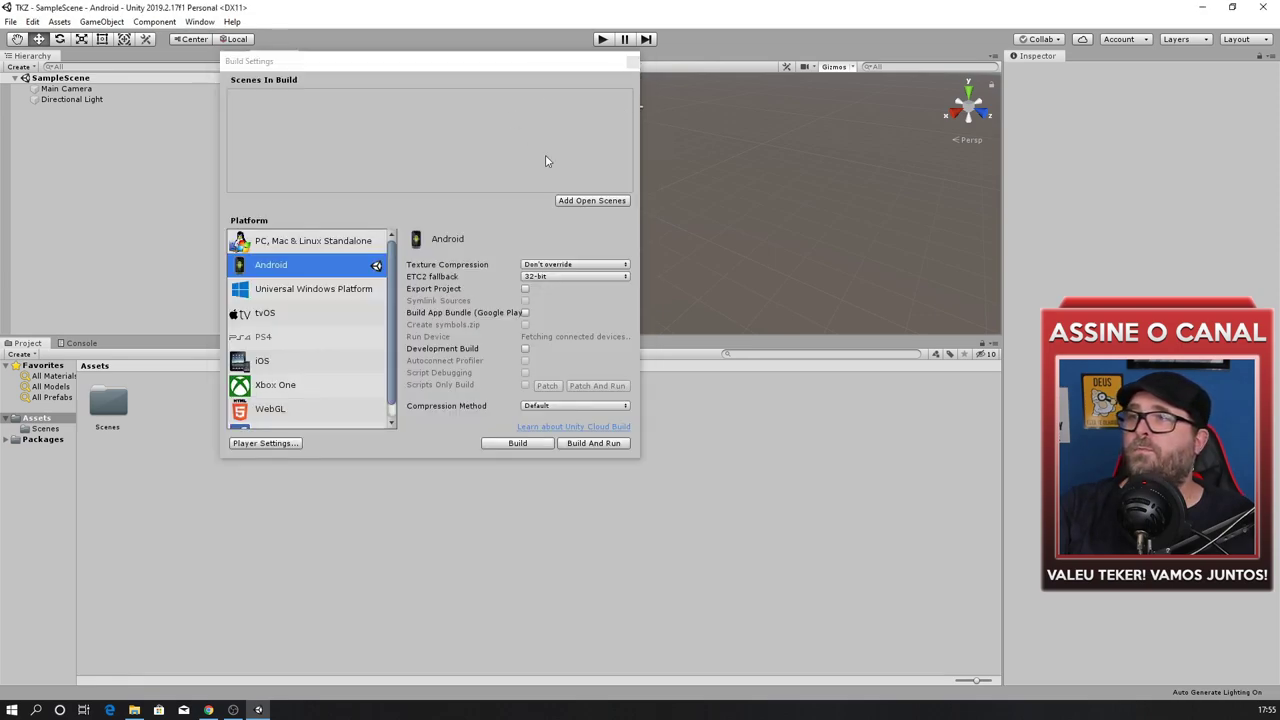
click(632, 63)
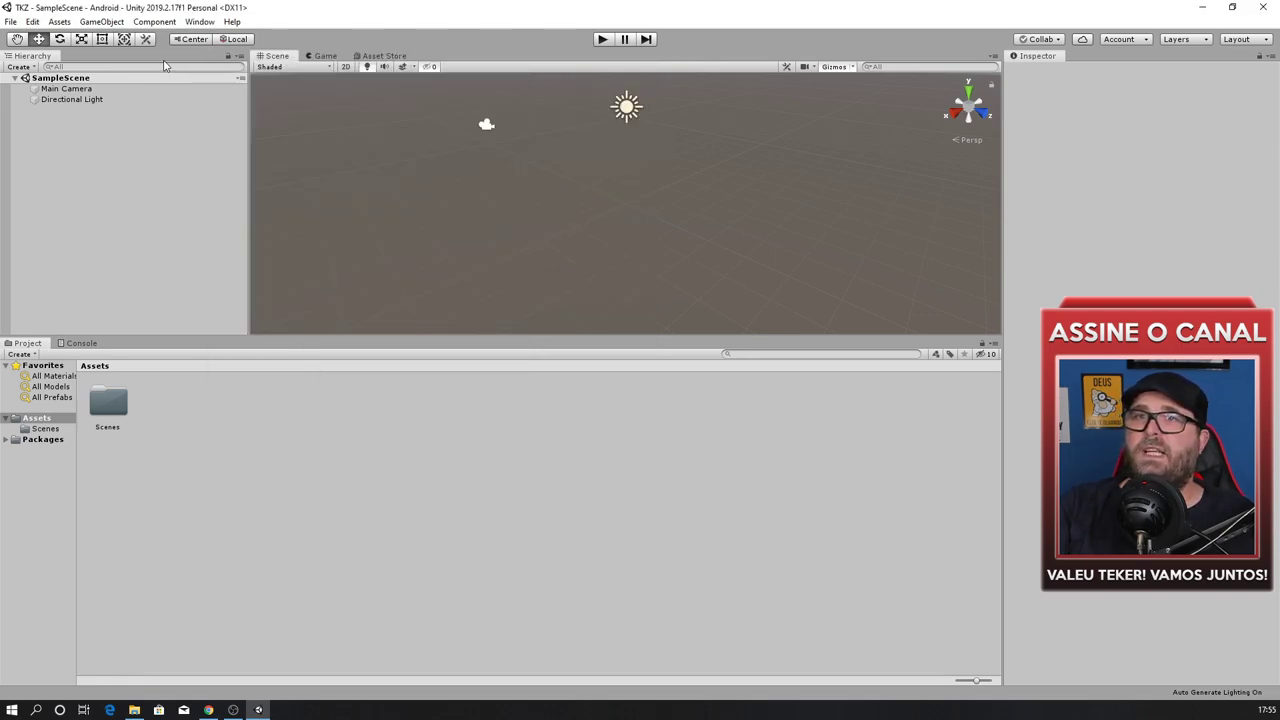
click(113, 27)
mouse_move(150, 171)
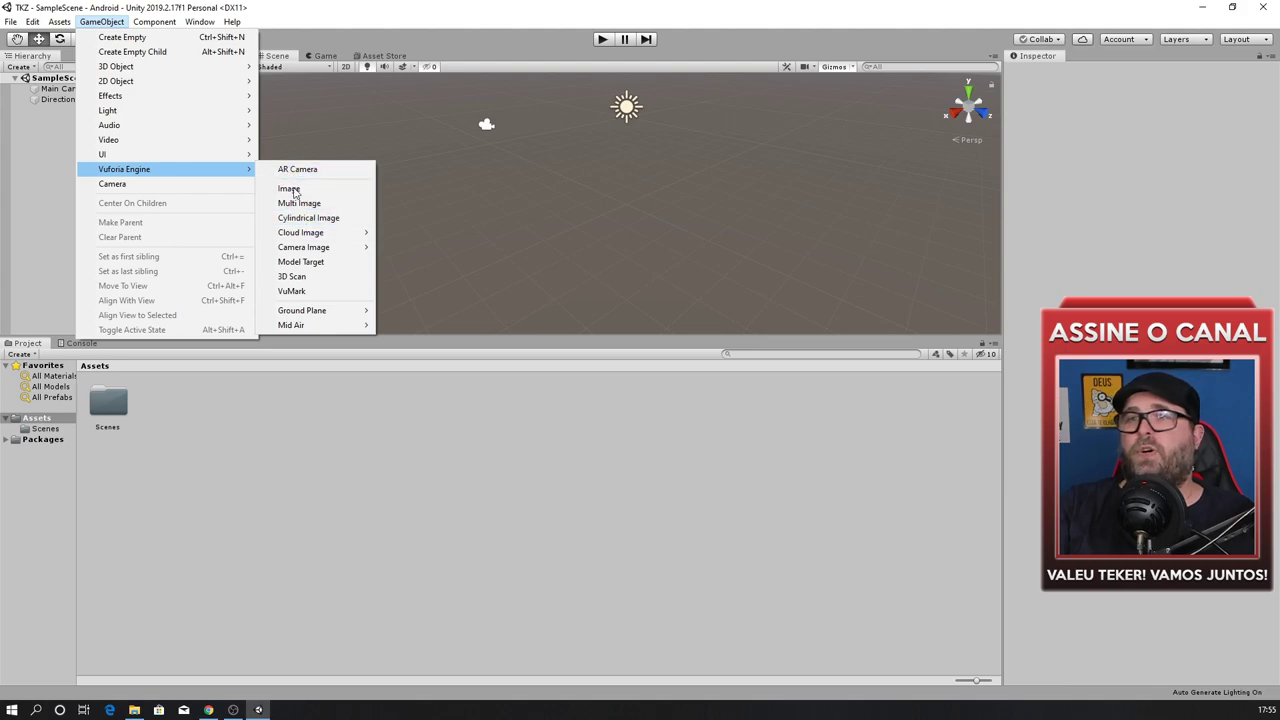
mouse_move(238, 143)
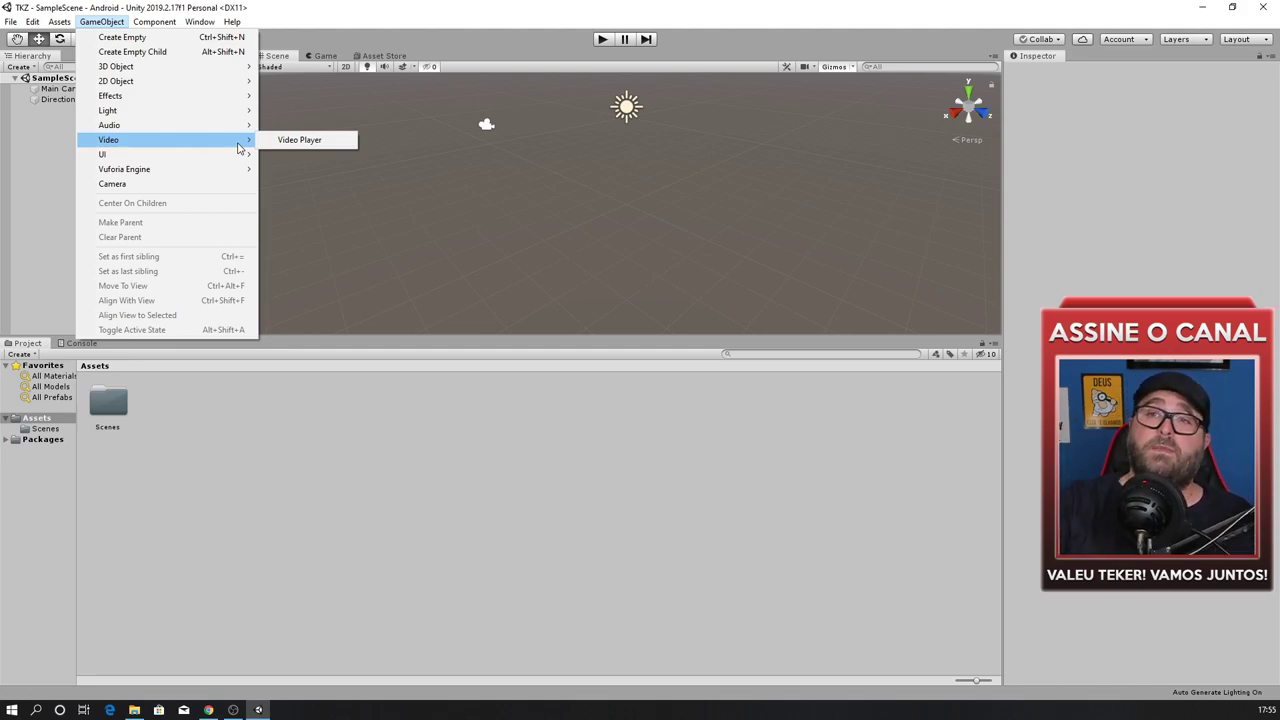
mouse_move(247, 168)
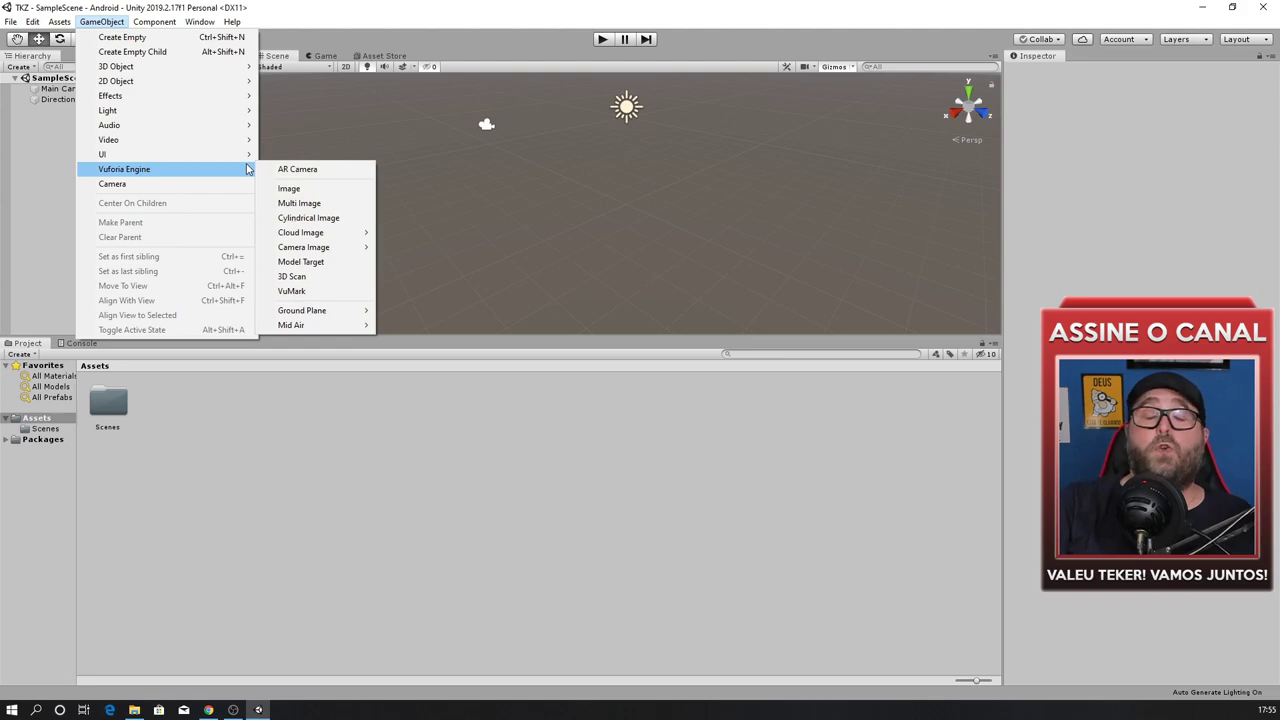